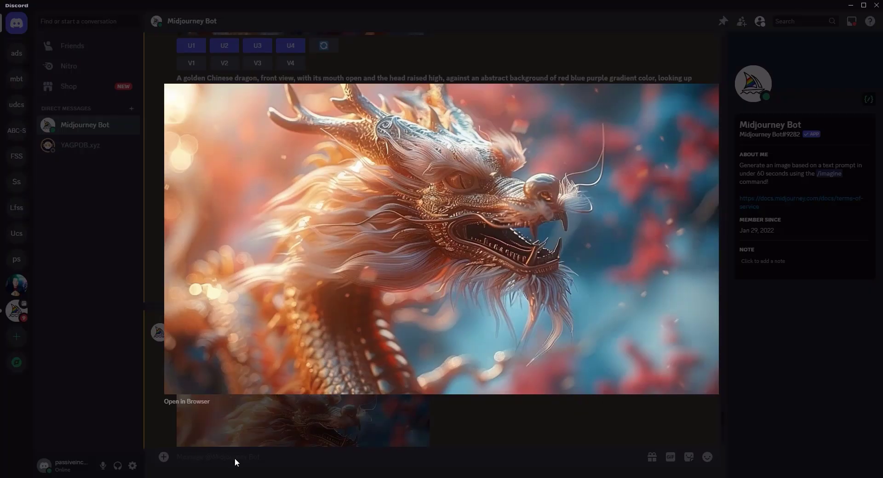
Copy the Discord bot authorize link from the '6-1-2024 Plan' Notepad note, then minimize Notepad.
{"action": "mouse_move", "coordinate": [234, 477]}
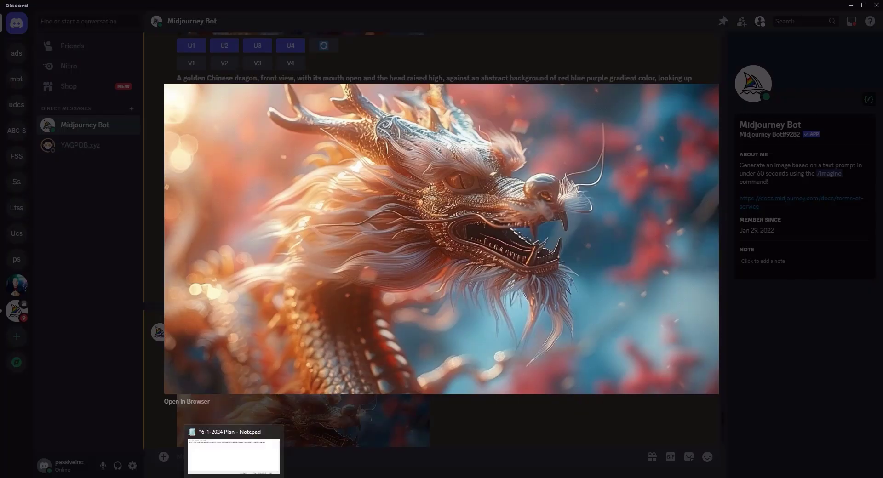
{"action": "left_click", "coordinate": [369, 440]}
{"action": "left_click", "coordinate": [234, 477]}
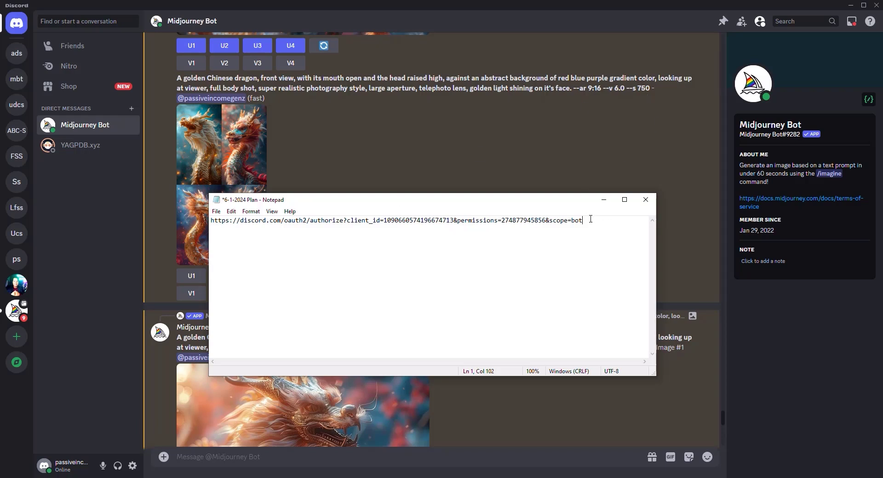
{"action": "left_click_drag", "start_coordinate": [590, 219], "coordinate": [209, 209]}
{"action": "right_click", "coordinate": [223, 220]}
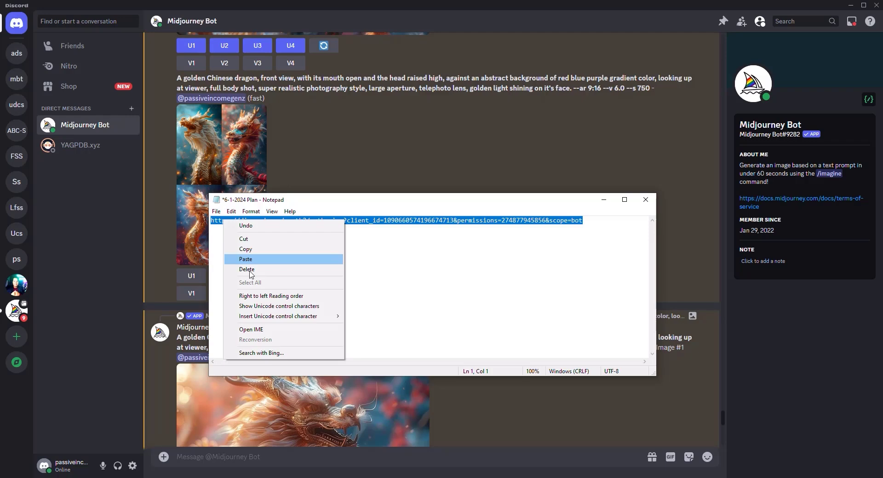
{"action": "left_click", "coordinate": [244, 249]}
{"action": "left_click", "coordinate": [603, 200]}
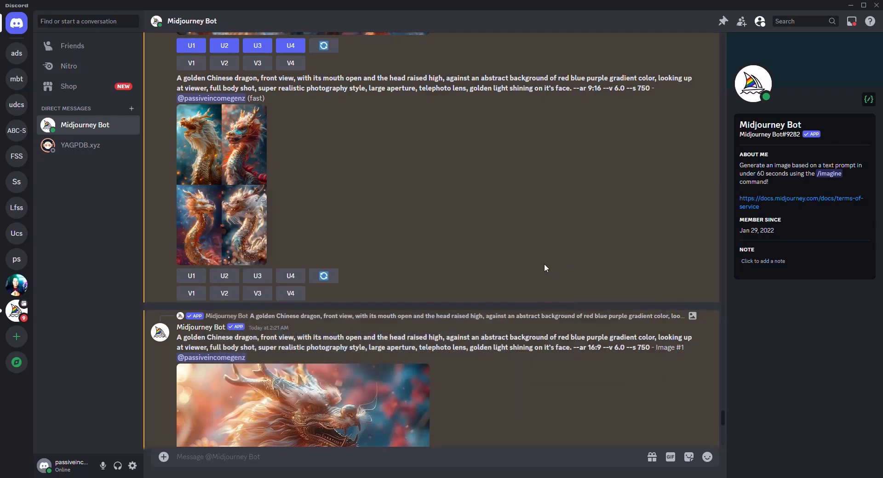
Create a club-or-community server from scratch named 'MDJ FACESWAP'.
{"action": "left_click", "coordinate": [17, 337]}
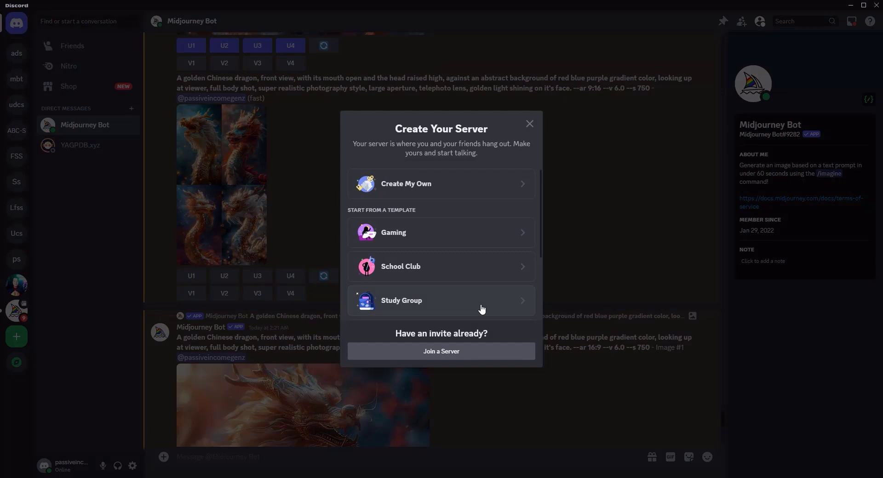
{"action": "left_click", "coordinate": [440, 189]}
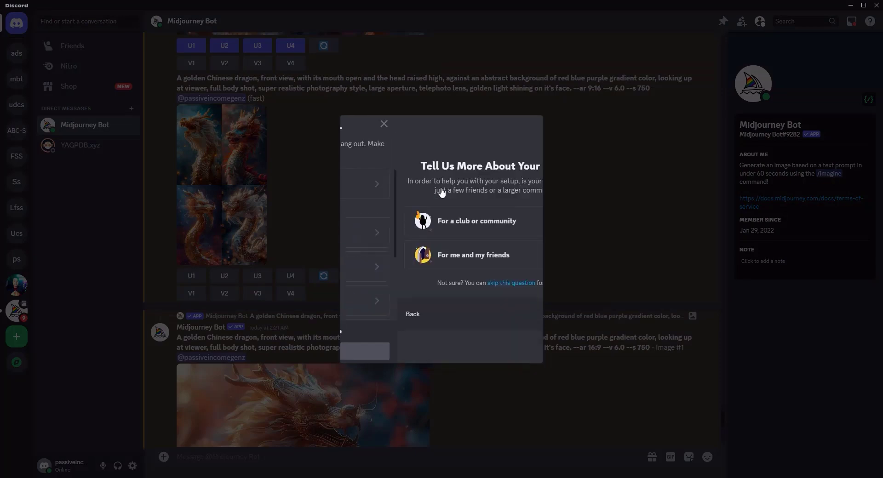
{"action": "left_click", "coordinate": [436, 221]}
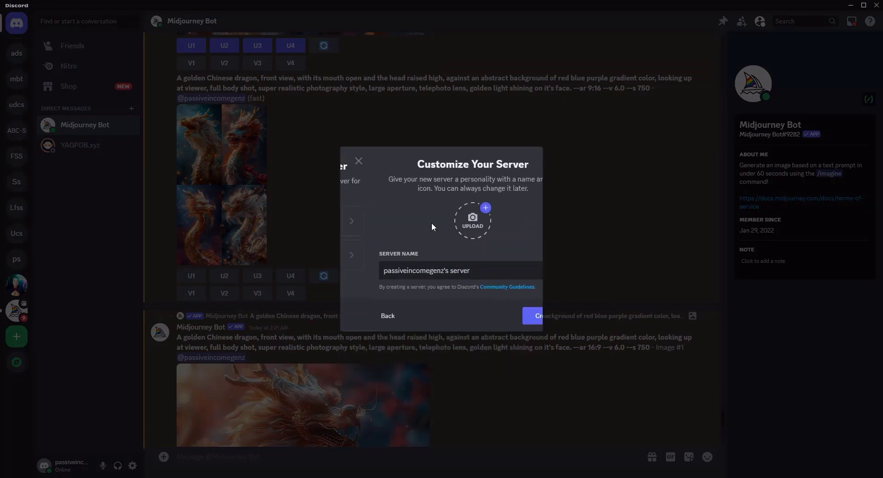
{"action": "triple_click", "coordinate": [409, 271]}
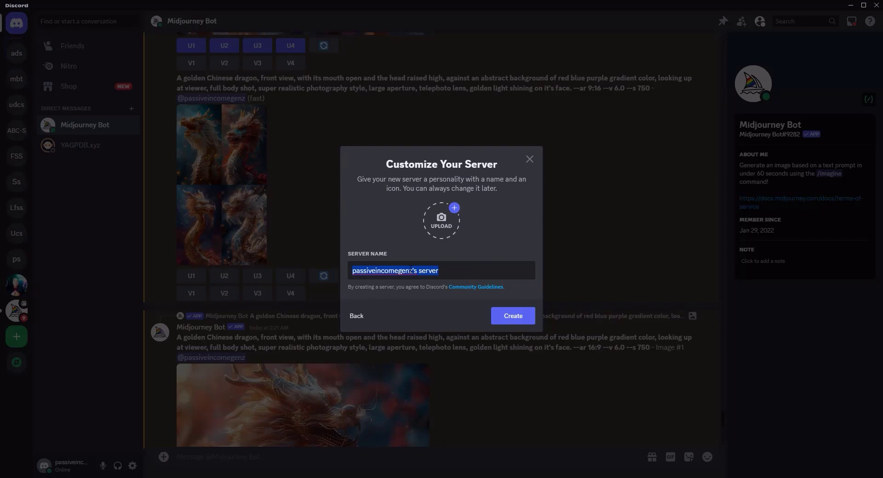
{"action": "type", "text": "MDJ "}
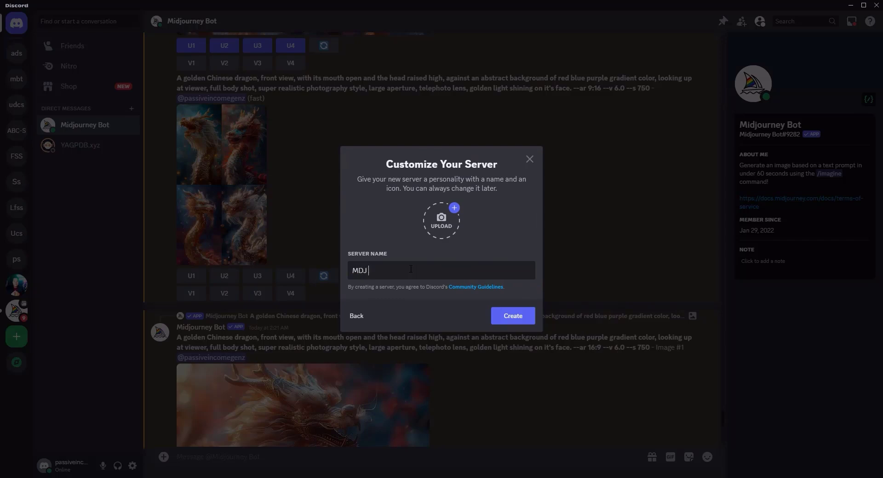
{"action": "type", "text": "FACESWAP"}
{"action": "left_click", "coordinate": [517, 321]}
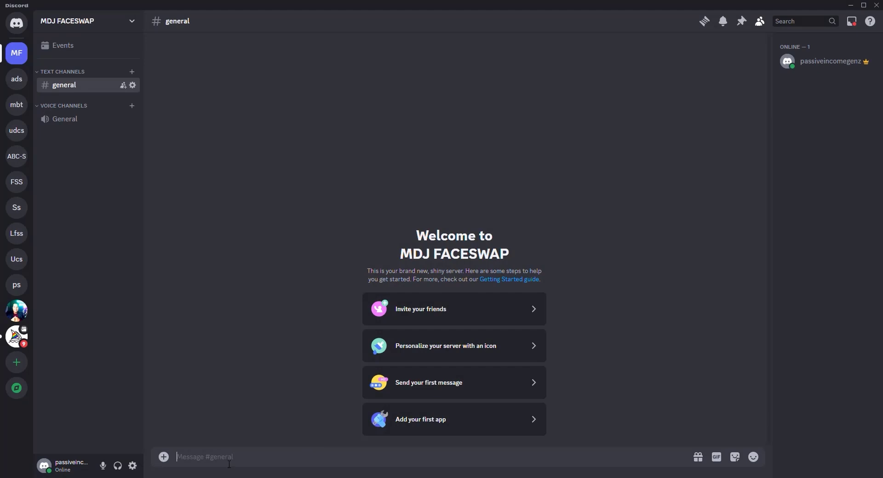
Post the InsightFace invite link in #general and authorize the bot for MDJ FACESWAP, passing hCaptcha.
{"action": "key", "text": "ctrl+v"}
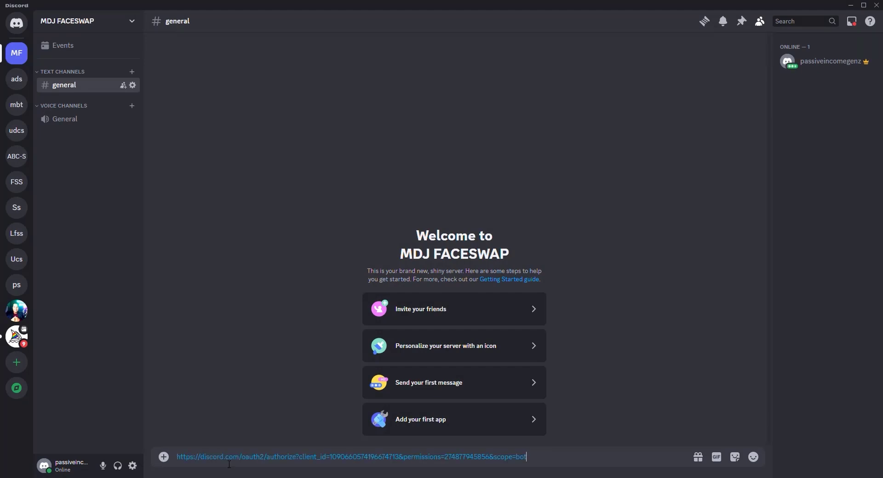
{"action": "key", "text": "Return"}
{"action": "left_click", "coordinate": [262, 432]}
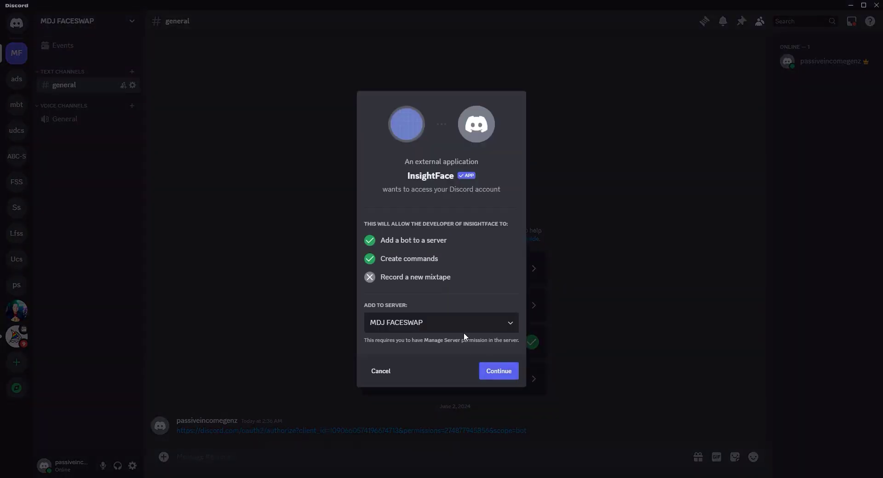
{"action": "left_click", "coordinate": [458, 324]}
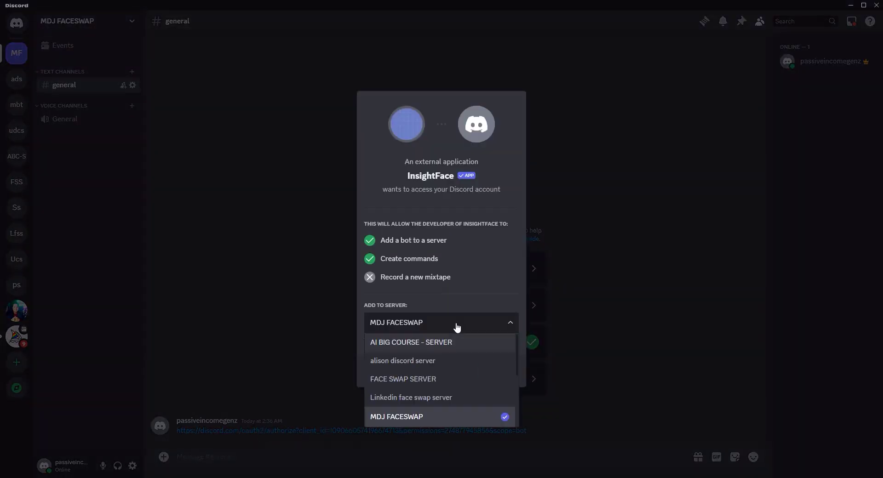
{"action": "left_click", "coordinate": [408, 418]}
{"action": "left_click", "coordinate": [498, 375]}
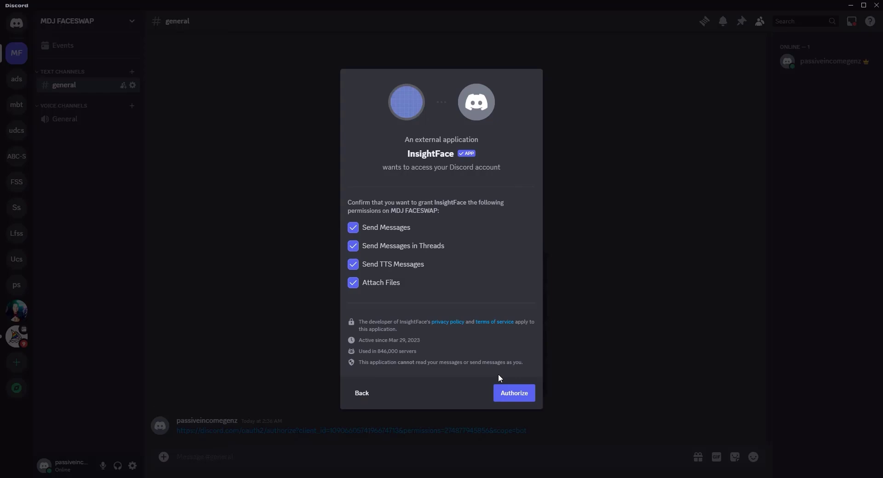
{"action": "left_click", "coordinate": [507, 393]}
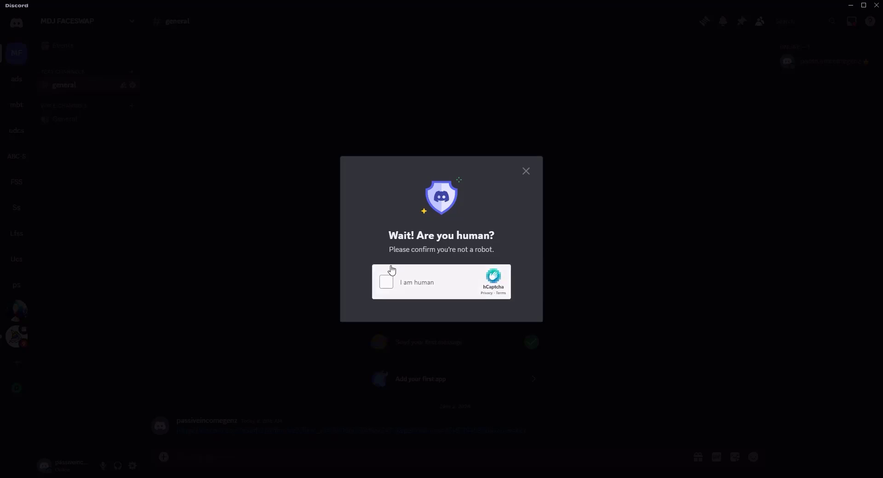
{"action": "left_click", "coordinate": [385, 283]}
{"action": "left_click", "coordinate": [386, 285]}
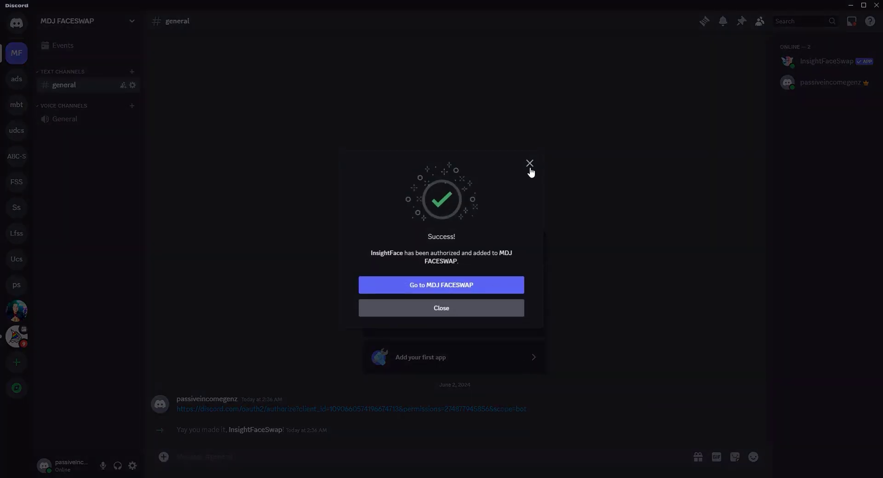
Dismiss the success notice, check InsightFaceSwap's slash commands like /swapid and /saveid, then clear the slash.
{"action": "left_click", "coordinate": [530, 165]}
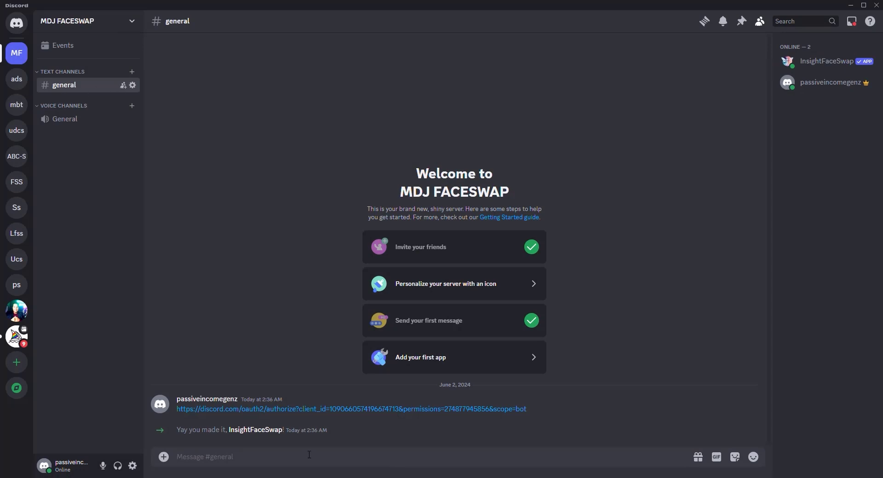
{"action": "type", "text": "/"}
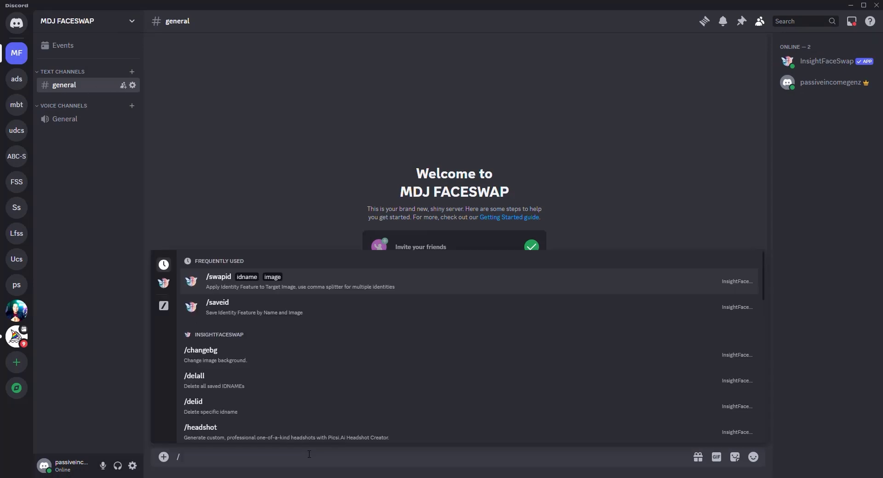
{"action": "left_click", "coordinate": [240, 202]}
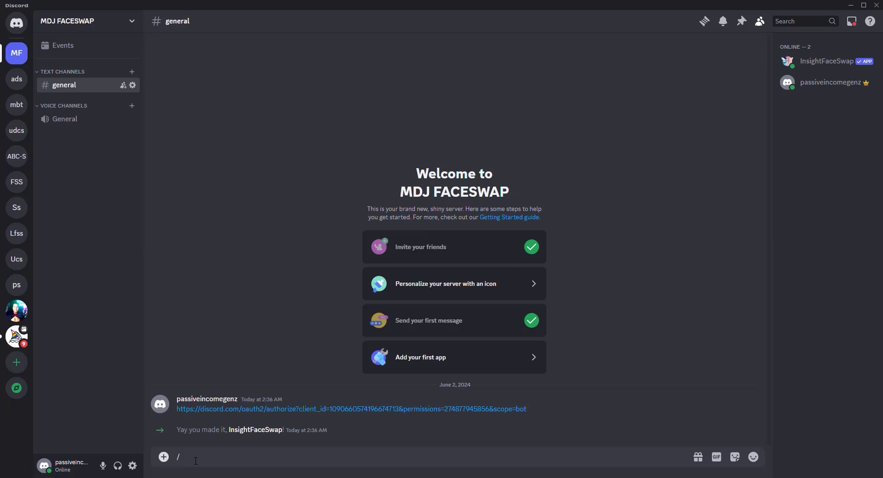
{"action": "left_click", "coordinate": [156, 452]}
{"action": "key", "text": "BackSpace"}
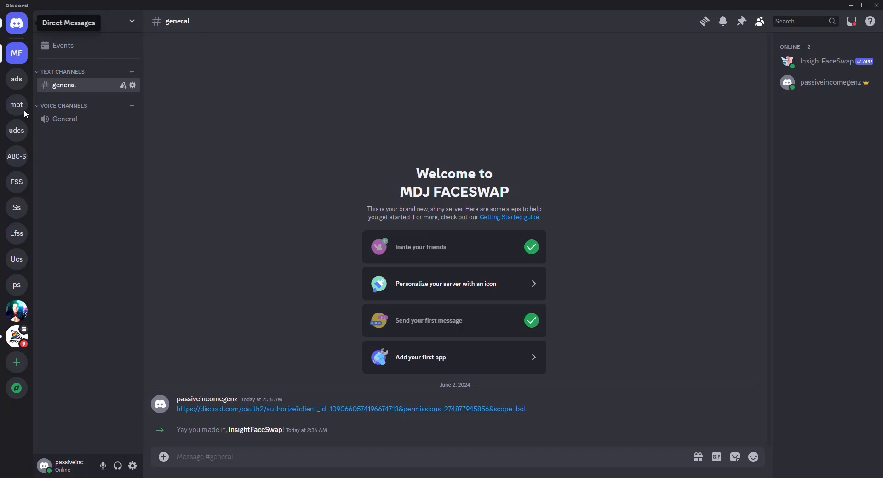
Add Midjourney Bot from the Midjourney server's member list to MDJ FACESWAP and authorize it.
{"action": "left_click", "coordinate": [15, 342]}
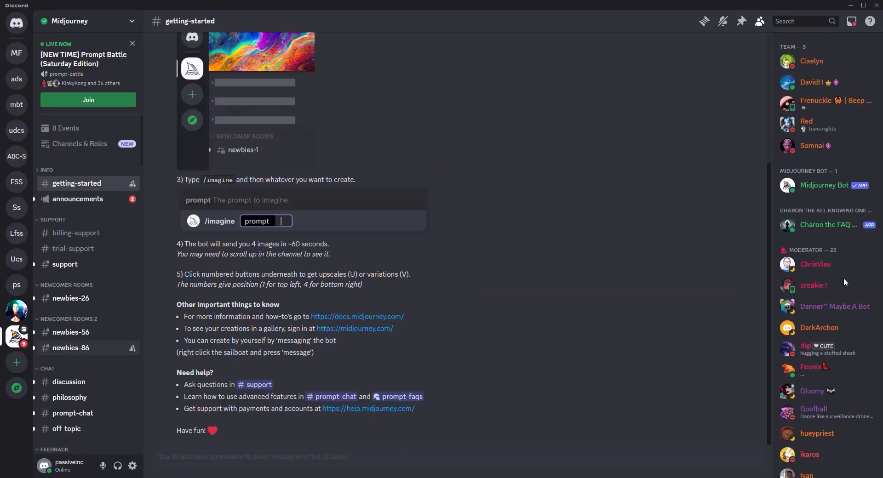
{"action": "left_click", "coordinate": [825, 185]}
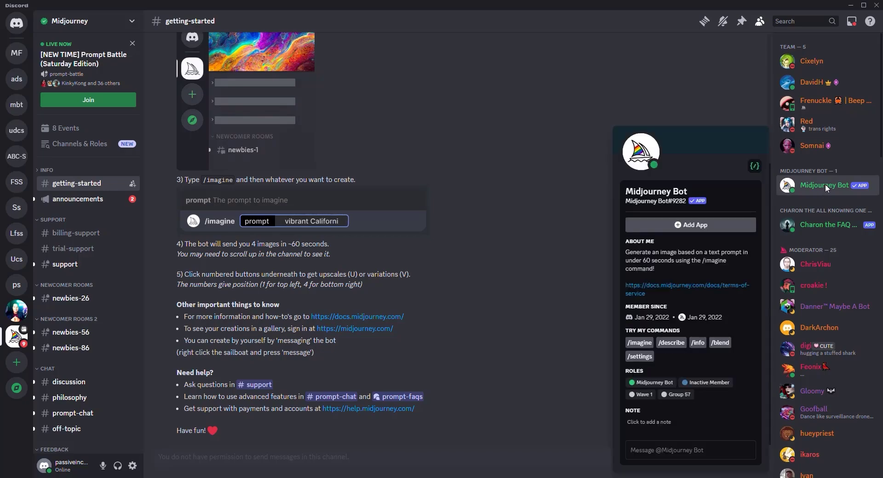
{"action": "left_click", "coordinate": [693, 226]}
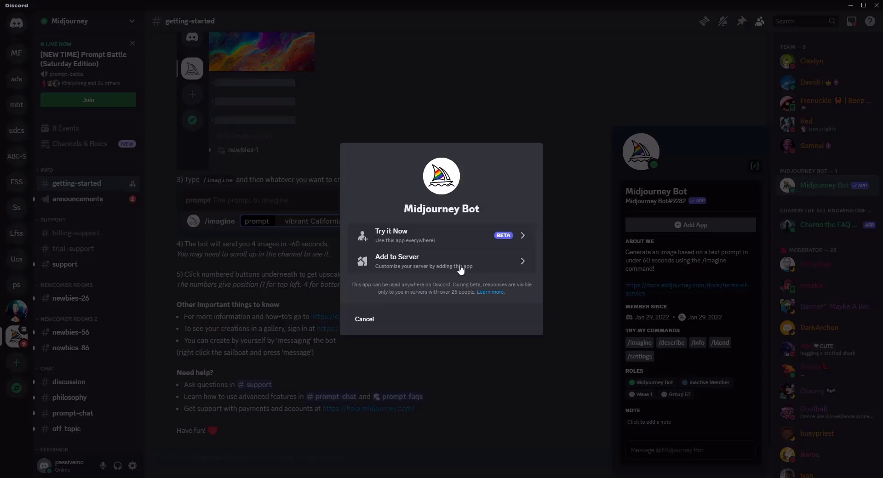
{"action": "left_click", "coordinate": [432, 265]}
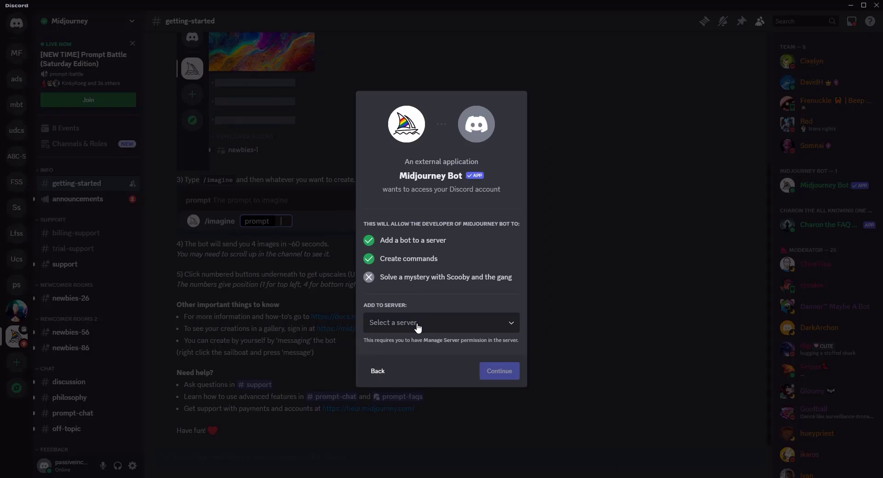
{"action": "left_click", "coordinate": [416, 327]}
{"action": "left_click", "coordinate": [409, 416]}
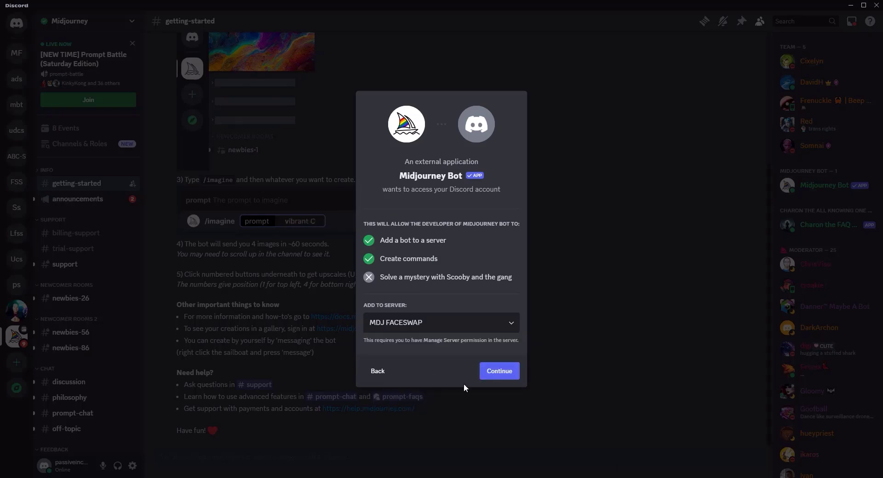
{"action": "left_click", "coordinate": [495, 373]}
{"action": "left_click", "coordinate": [515, 420]}
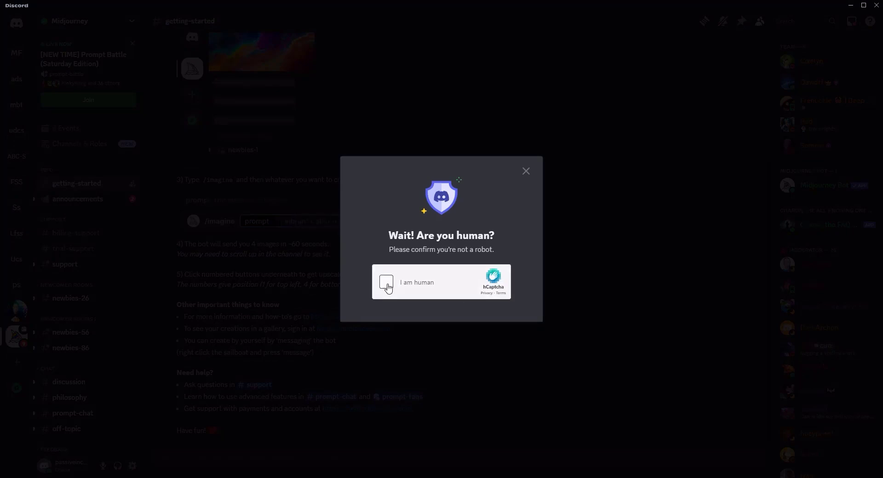
{"action": "left_click", "coordinate": [388, 285]}
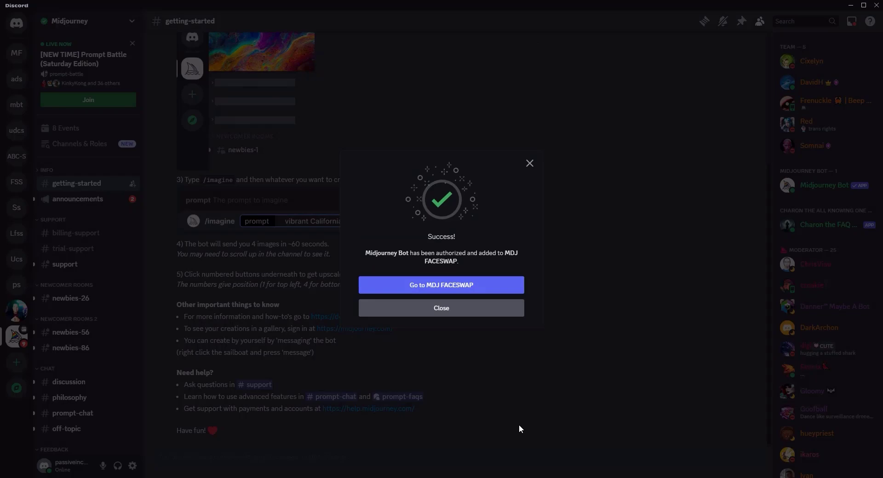
Start a Midjourney /imagine command in the MDJ FACESWAP #general channel.
{"action": "left_click", "coordinate": [470, 288]}
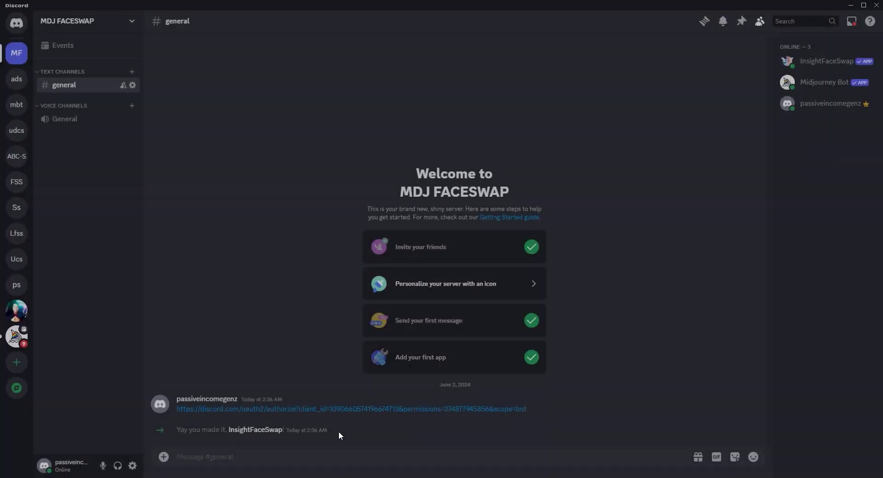
{"action": "left_click", "coordinate": [291, 458]}
{"action": "type", "text": "/"}
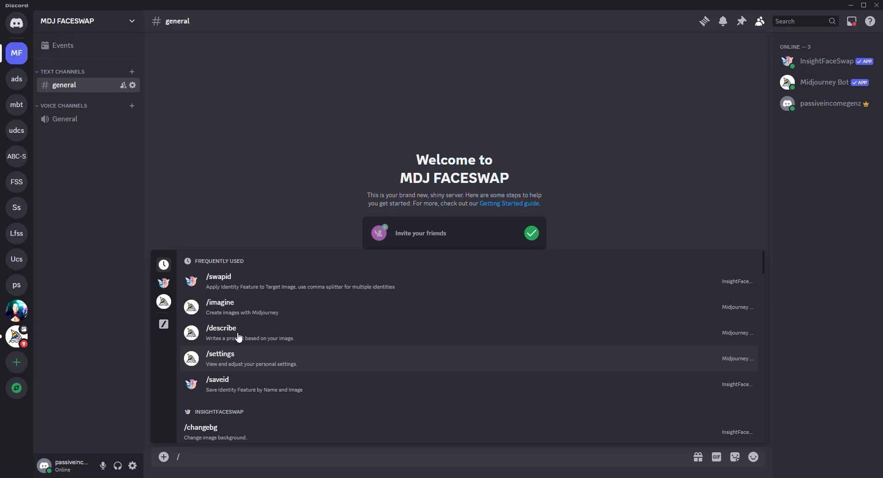
{"action": "key", "text": "Return"}
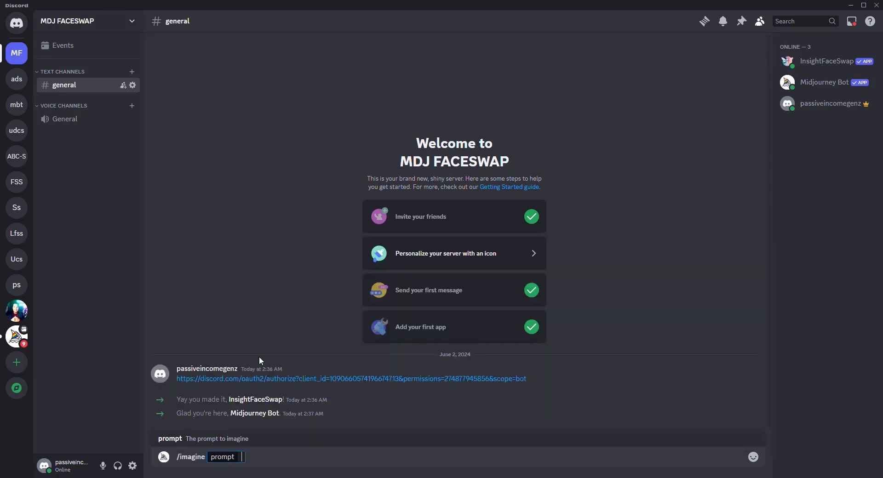
Enter the prompt 'Indian man wearing a tuxedo, golden hour, near the eiffel tower in paris, hyper realistic,'.
{"action": "type", "text": "Indian man wear"}
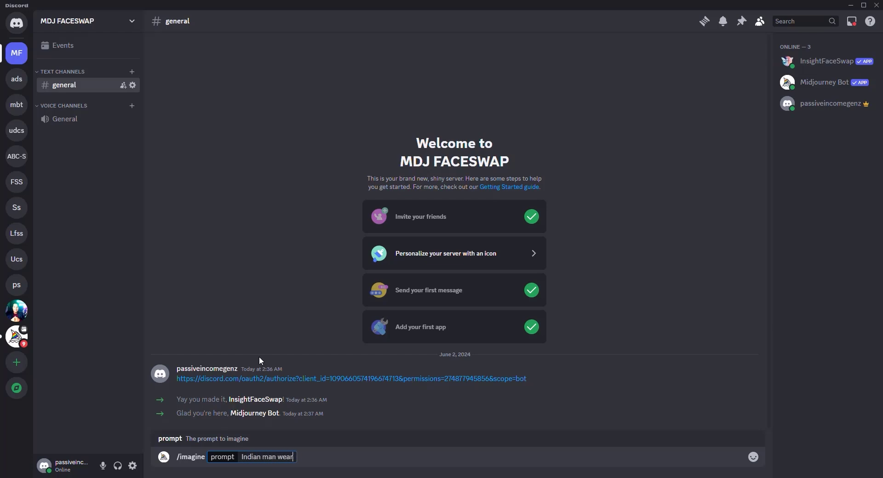
{"action": "type", "text": "ing a tuxedo in"}
{"action": "key", "text": "BackSpace"}
{"action": "key", "text": "BackSpace"}
{"action": "key", "text": "BackSpace"}
{"action": "key", "text": "BackSpace"}
{"action": "type", "text": ", golden hour"}
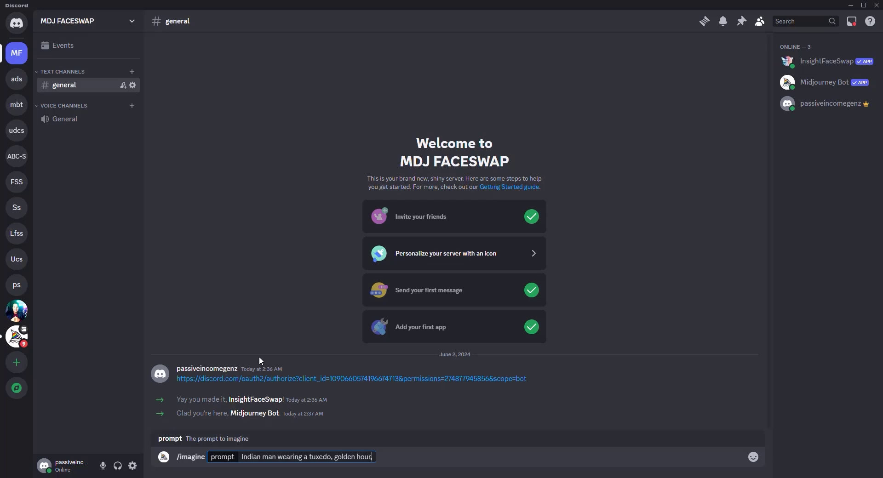
{"action": "type", "text": ", near the eiffel tower"}
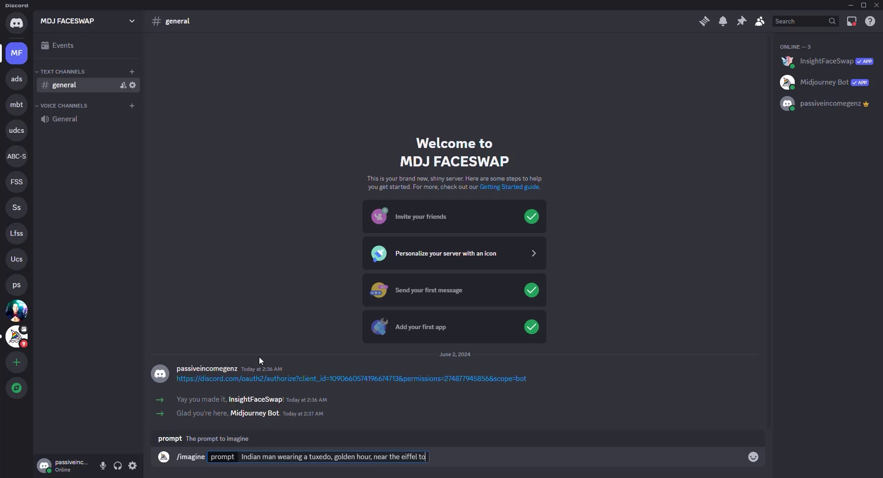
{"action": "type", "text": " in paris, hyper realistic,"}
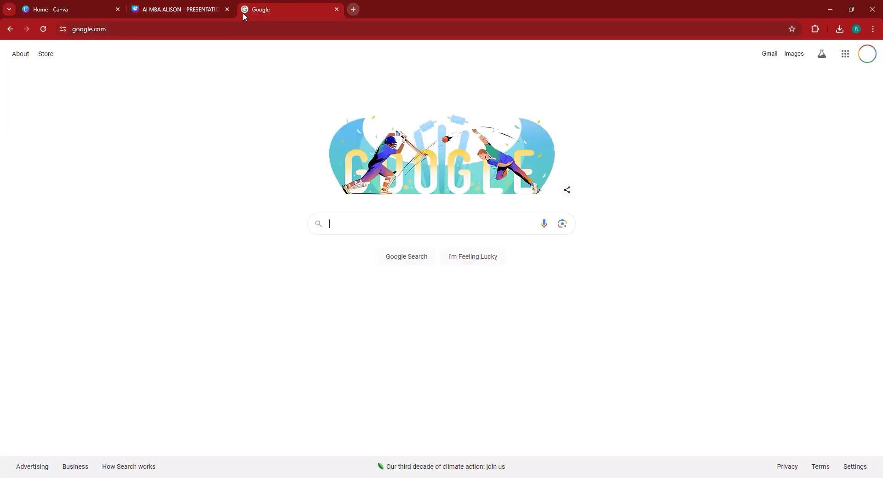
Search Google for 'canon camera', open the Canon EOS R6 Mark II Amazon page, and select its model name.
{"action": "type", "text": "cano"}
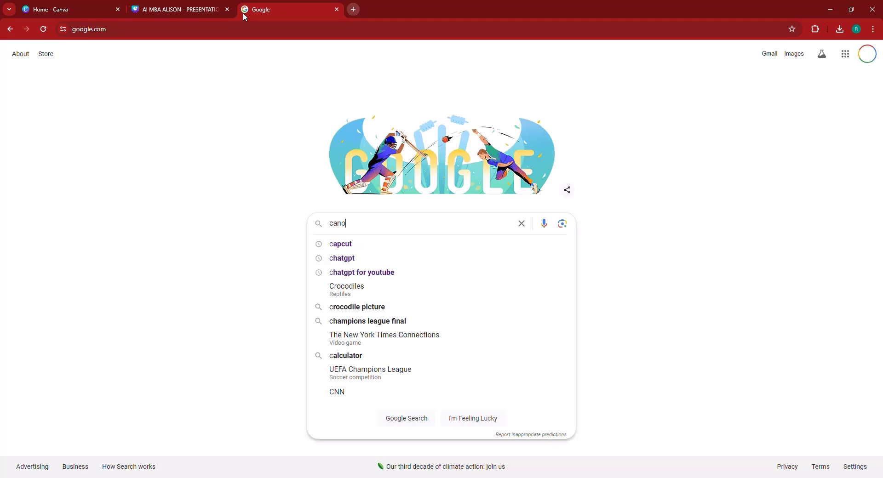
{"action": "type", "text": "n camera"}
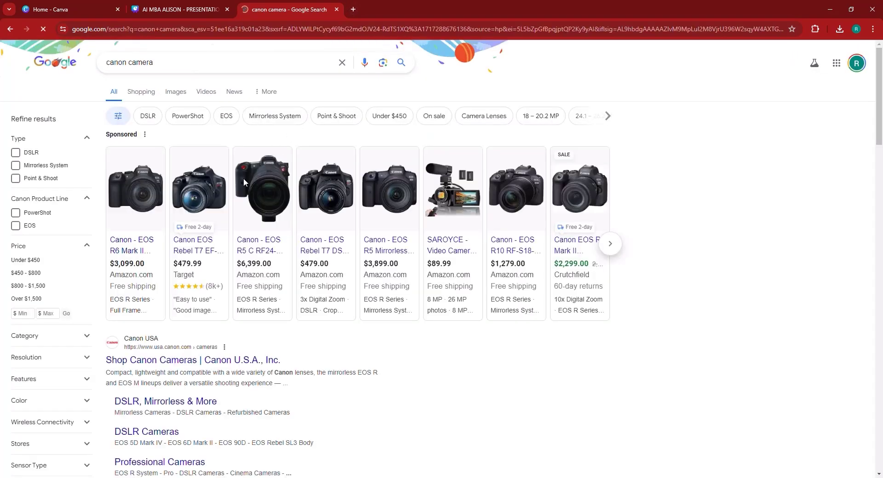
{"action": "left_click", "coordinate": [141, 252]}
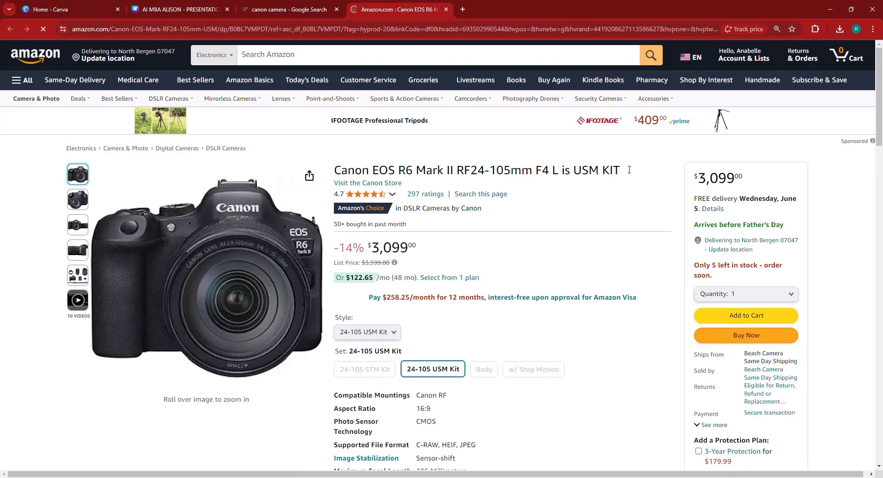
{"action": "left_click_drag", "start_coordinate": [629, 169], "coordinate": [476, 171]}
{"action": "left_click", "coordinate": [399, 171]}
{"action": "left_click_drag", "start_coordinate": [425, 171], "coordinate": [349, 170]}
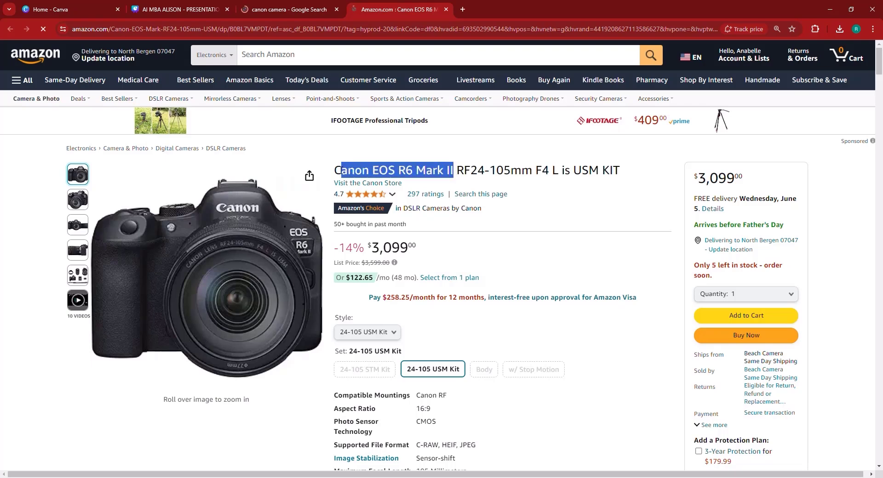
{"action": "left_click_drag", "start_coordinate": [341, 171], "coordinate": [333, 171]}
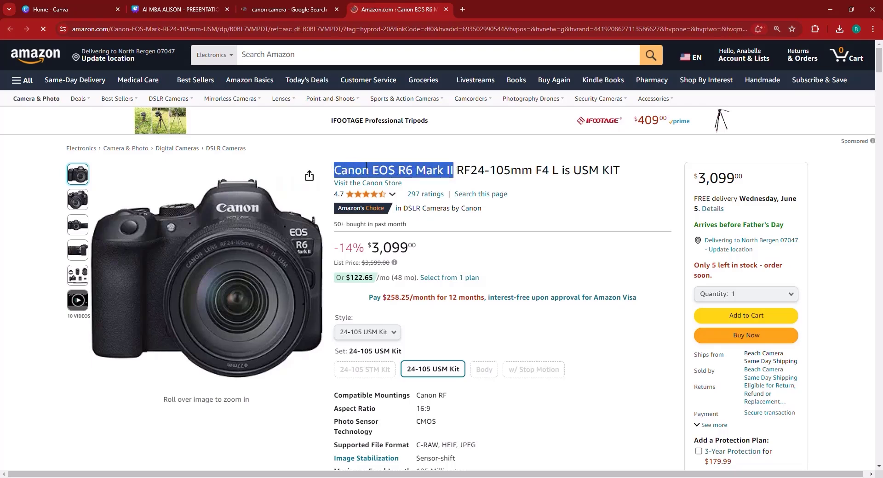
{"action": "left_click_drag", "start_coordinate": [457, 171], "coordinate": [334, 171]}
{"action": "right_click", "coordinate": [343, 170]}
Append 'Canon EOS R6 Mark II' and '--ar 16:9' to the /imagine prompt and submit it.
{"action": "left_click", "coordinate": [368, 181]}
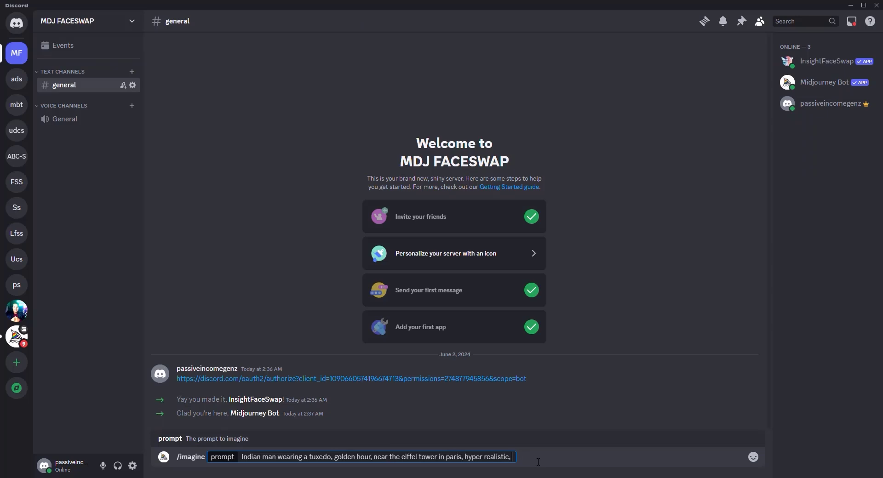
{"action": "key", "text": "ctrl+v"}
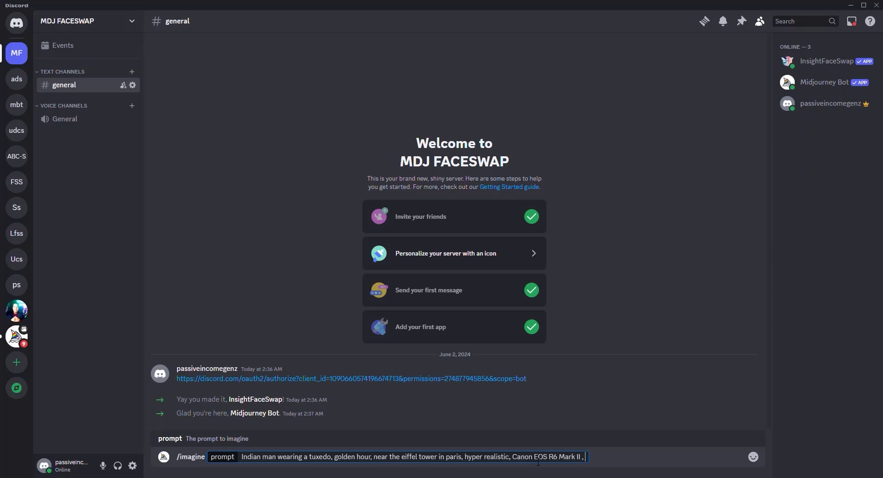
{"action": "type", "text": "--ar 16:9"}
{"action": "key", "text": "Return"}
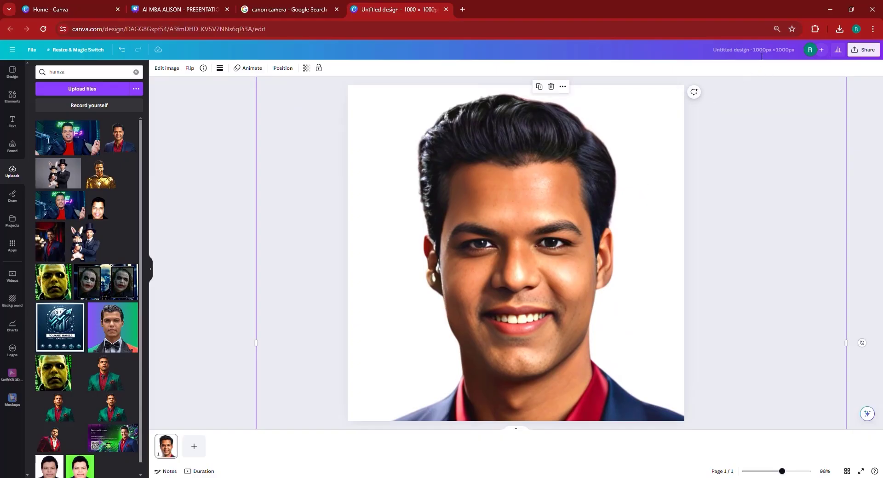
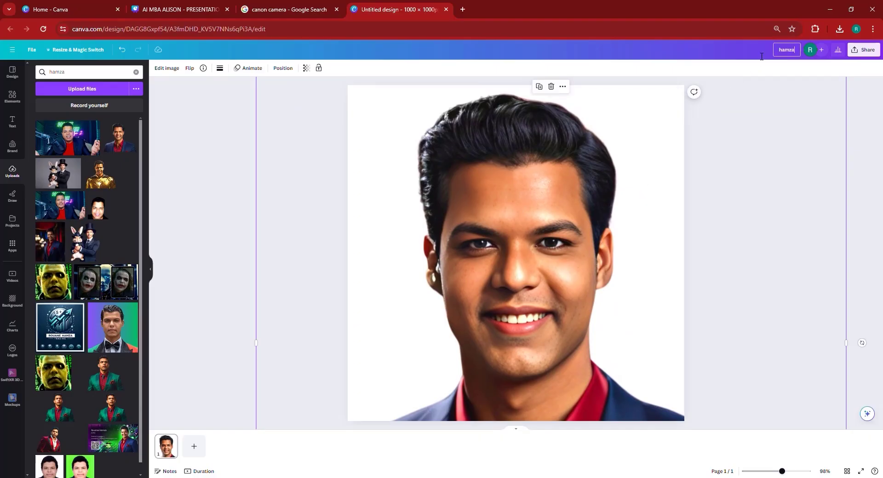
Title the Canva portrait design with the person's name, download it as a PNG, and return to Discord.
{"action": "key", "text": "Return"}
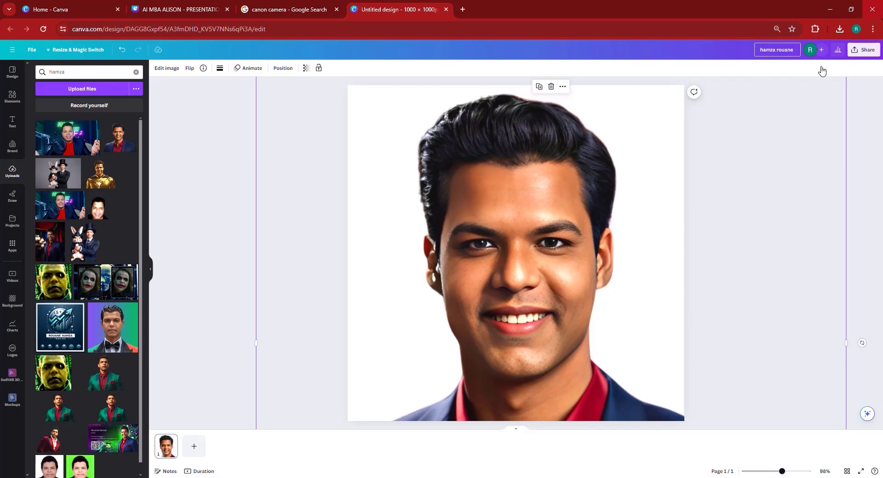
{"action": "left_click", "coordinate": [867, 54]}
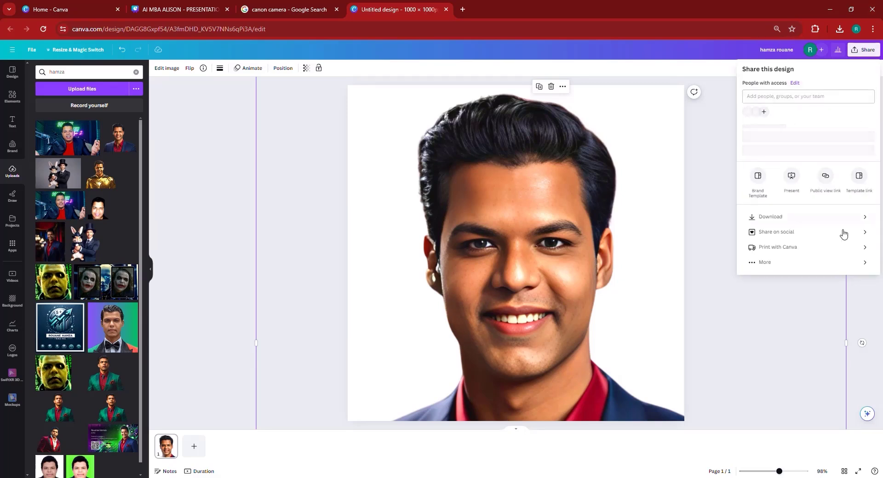
{"action": "left_click", "coordinate": [786, 230]}
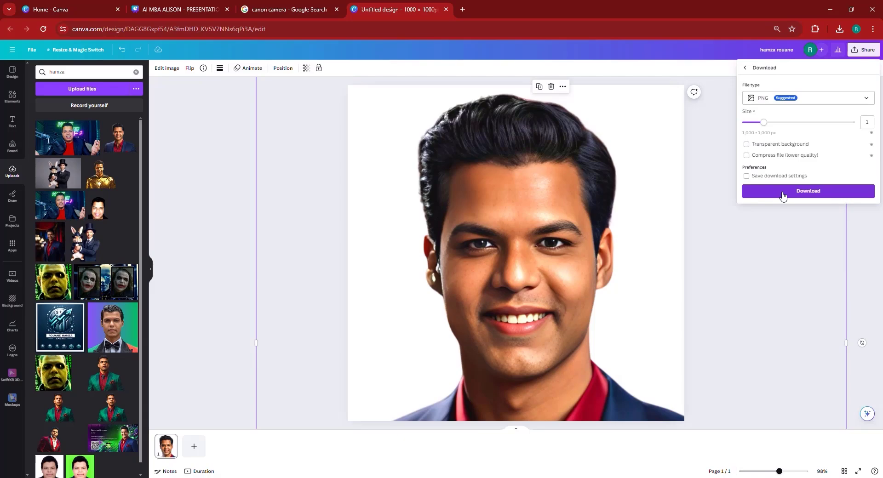
{"action": "left_click", "coordinate": [783, 192]}
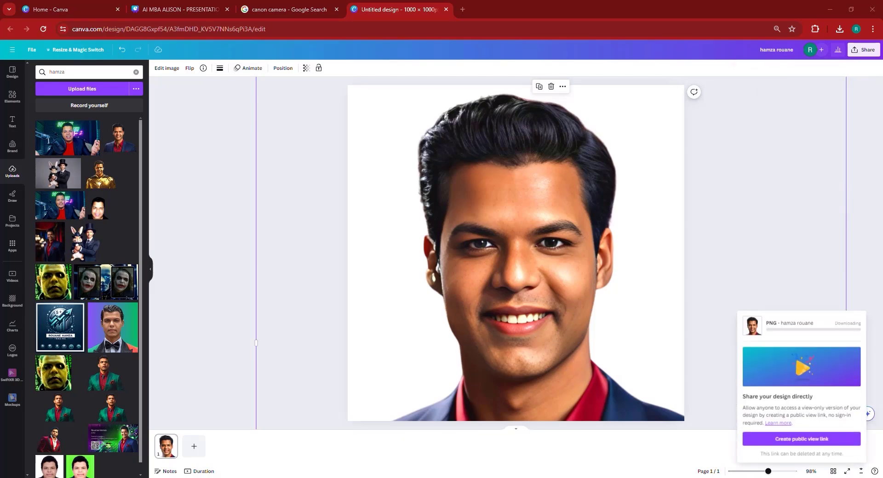
{"action": "key", "text": "alt+Tab"}
{"action": "key", "text": "alt+Tab"}
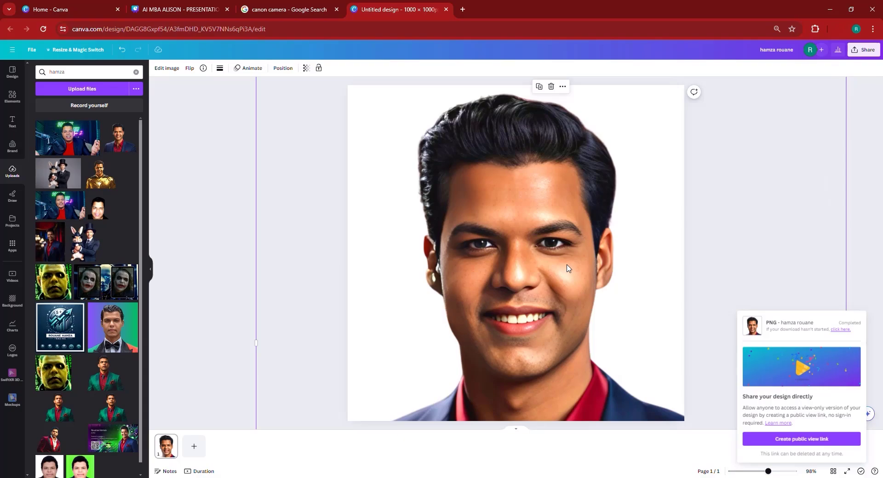
{"action": "key", "text": "alt+Tab"}
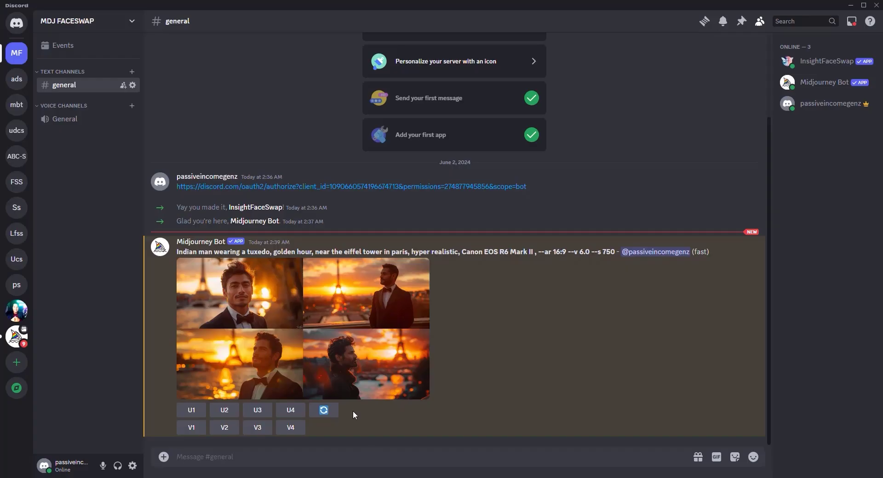
Inspect the four-portrait grid, copy the Midjourney prompt text, and click into the message box.
{"action": "left_click", "coordinate": [295, 319]}
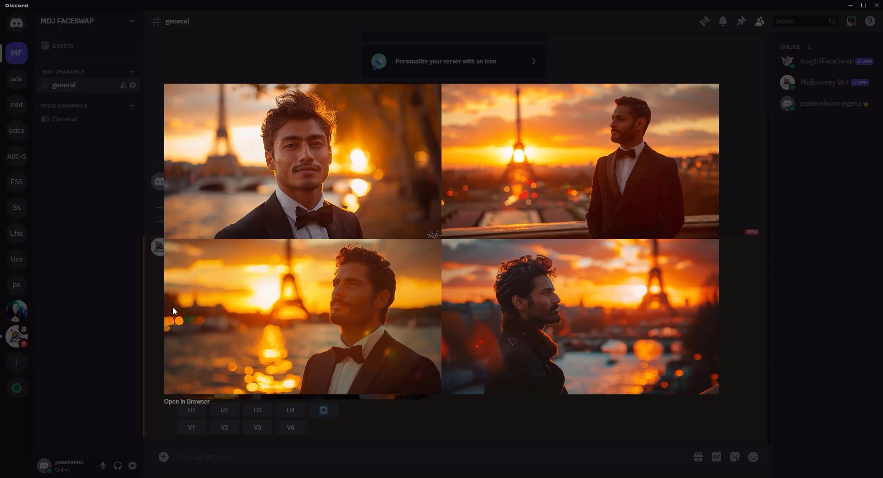
{"action": "left_click", "coordinate": [140, 343]}
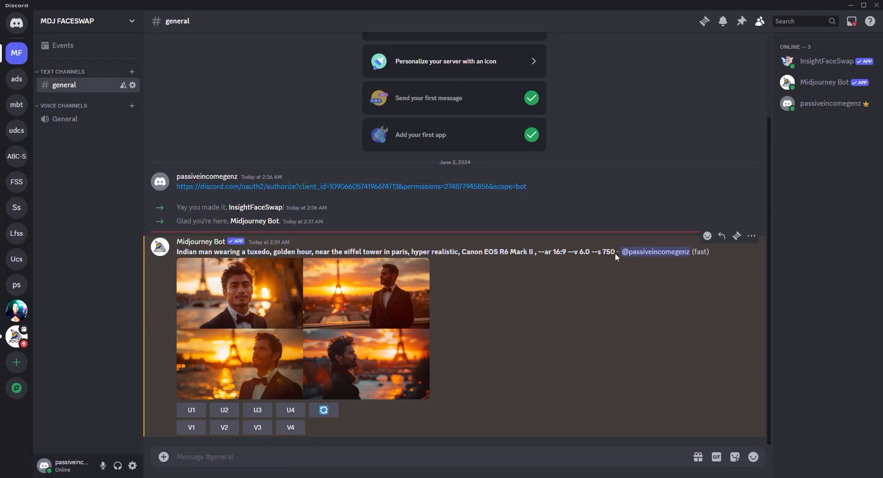
{"action": "left_click_drag", "start_coordinate": [568, 253], "coordinate": [176, 252]}
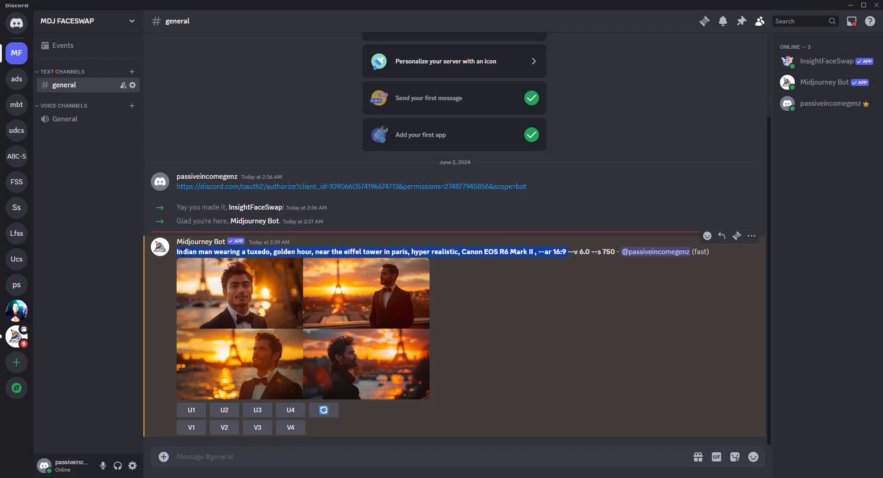
{"action": "right_click", "coordinate": [211, 274]}
{"action": "left_click", "coordinate": [198, 249]}
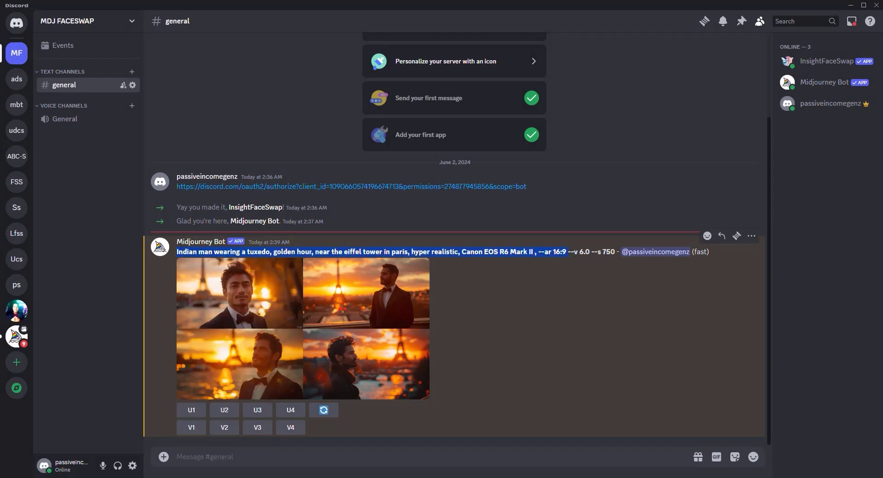
{"action": "left_click", "coordinate": [240, 463]}
Send Midjourney /imagine 'closeup picture of' plus the pasted Indian-man tuxedo prompt, then enlarge the grid.
{"action": "type", "text": "/"}
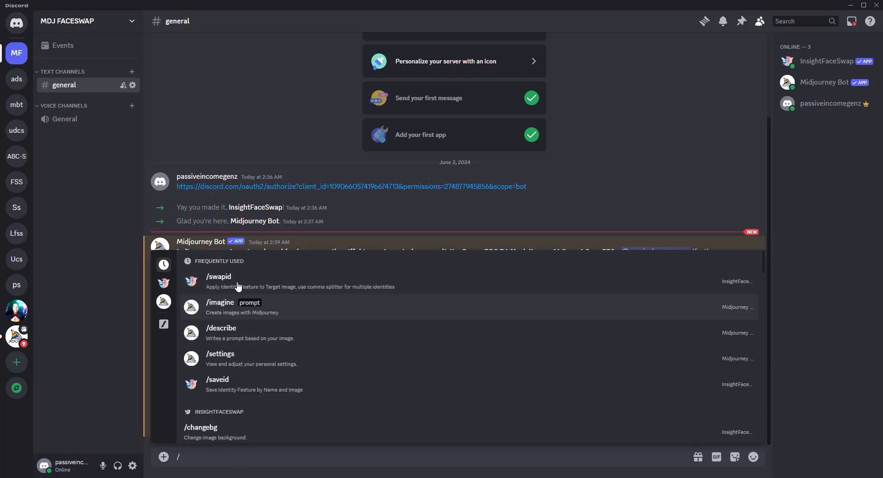
{"action": "key", "text": "Return"}
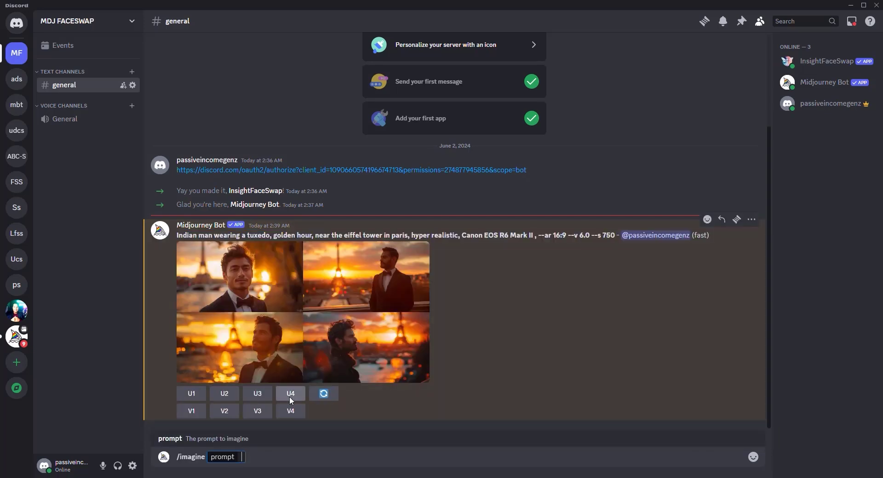
{"action": "type", "text": "clo"}
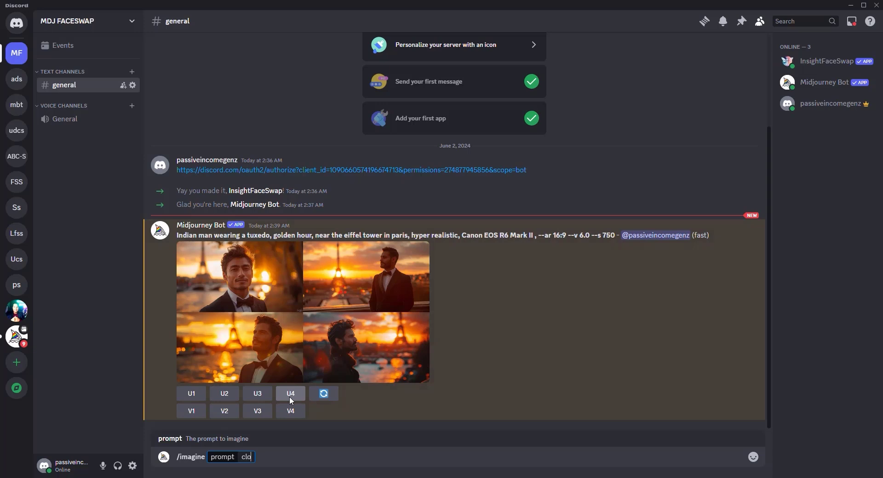
{"action": "type", "text": "seup picture of"}
{"action": "key", "text": "ctrl+v"}
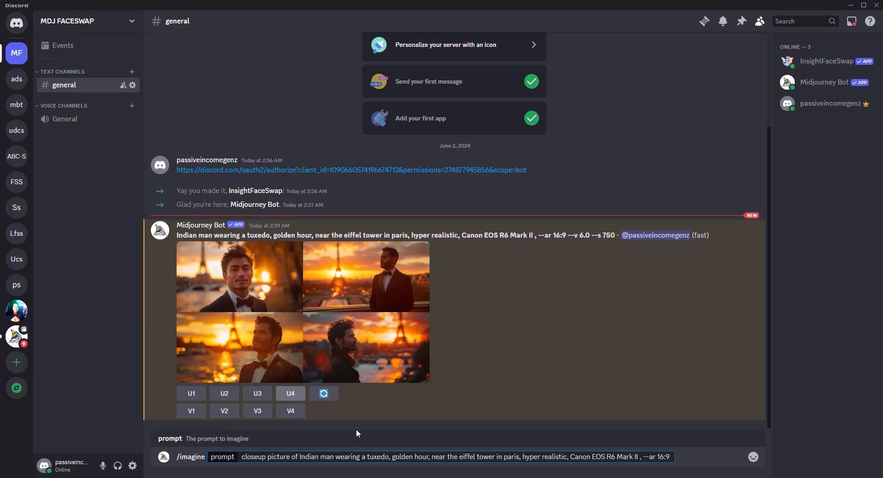
{"action": "key", "text": "Return"}
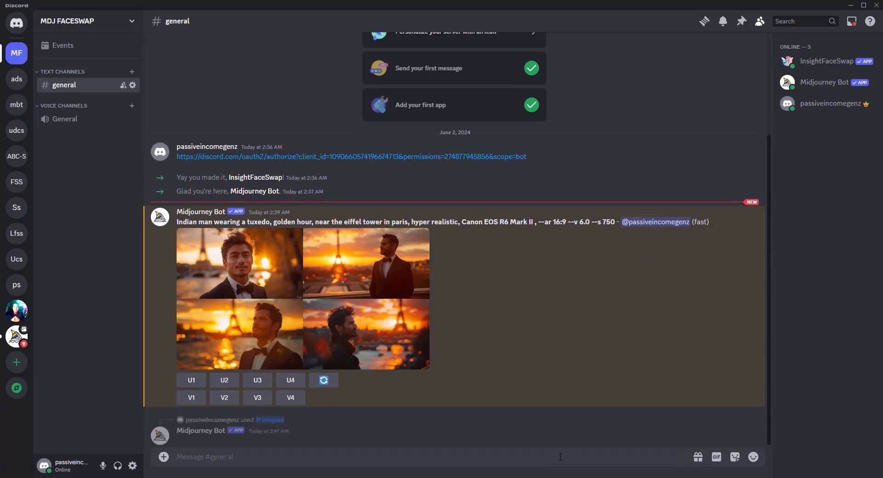
{"action": "left_click", "coordinate": [315, 318]}
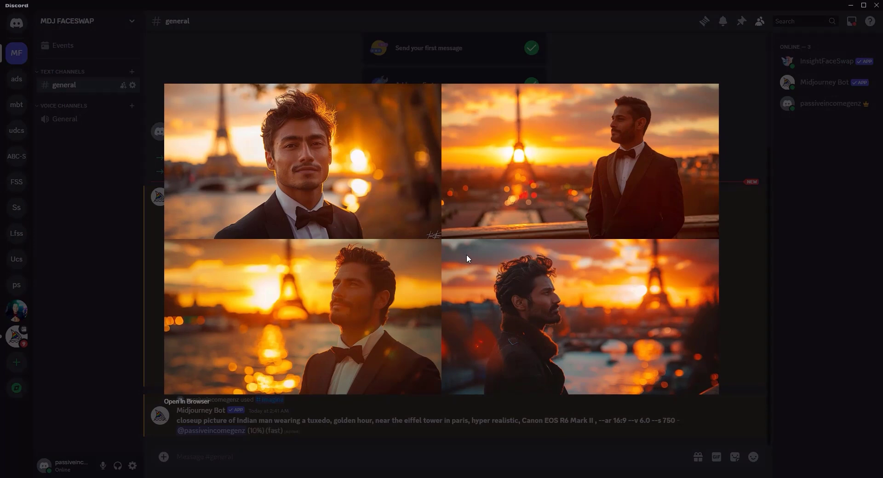
Save the face portrait PNG from Downloads as an InsightFaceSwap /saveid identity under the user's ID name.
{"action": "left_click", "coordinate": [769, 305]}
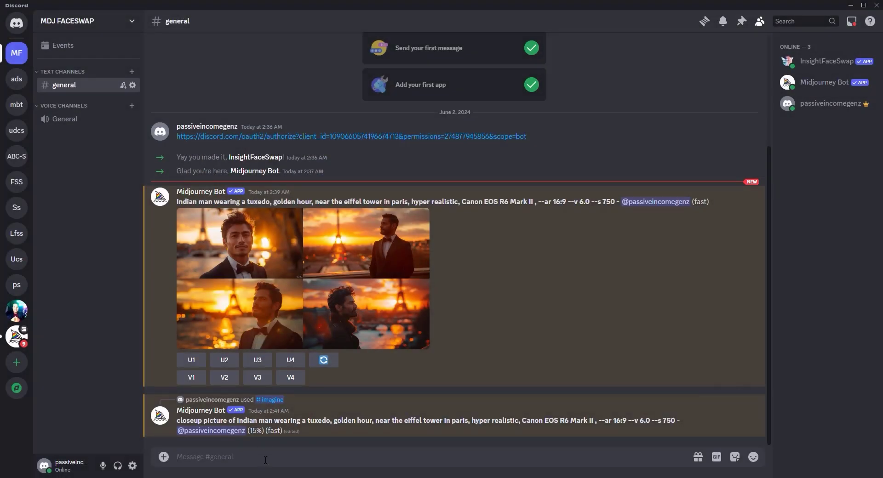
{"action": "type", "text": "/"}
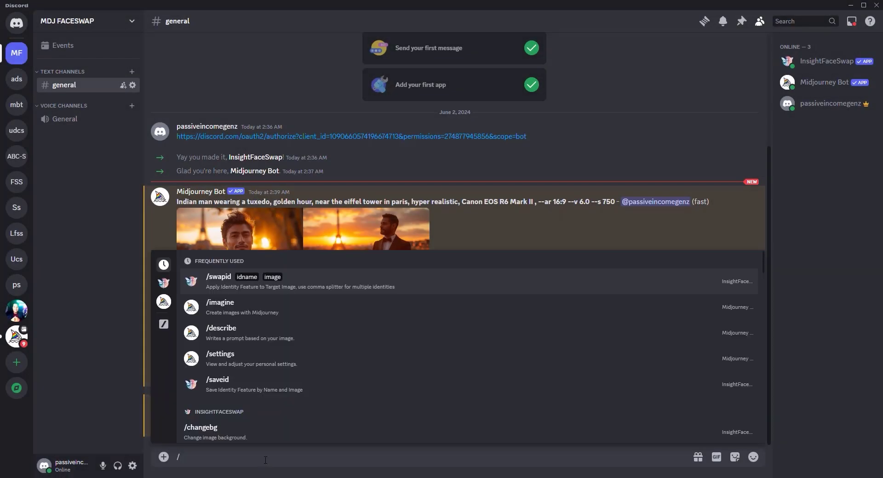
{"action": "left_click", "coordinate": [223, 386]}
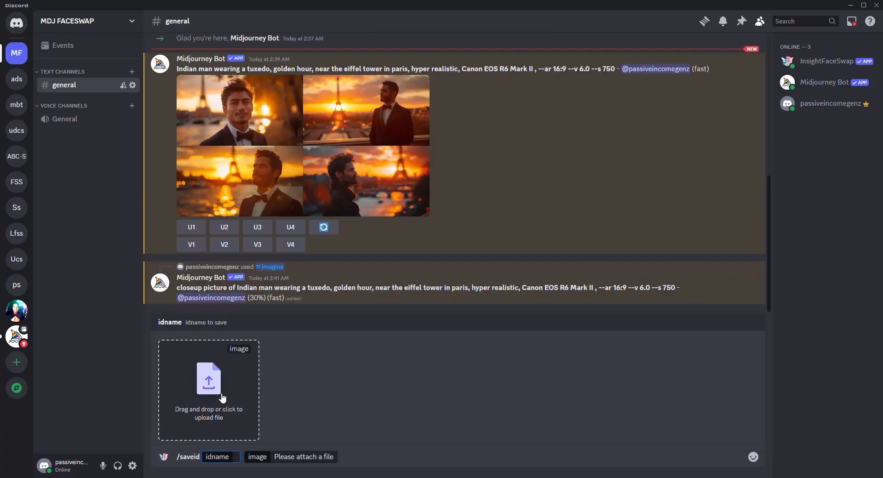
{"action": "left_click", "coordinate": [223, 398]}
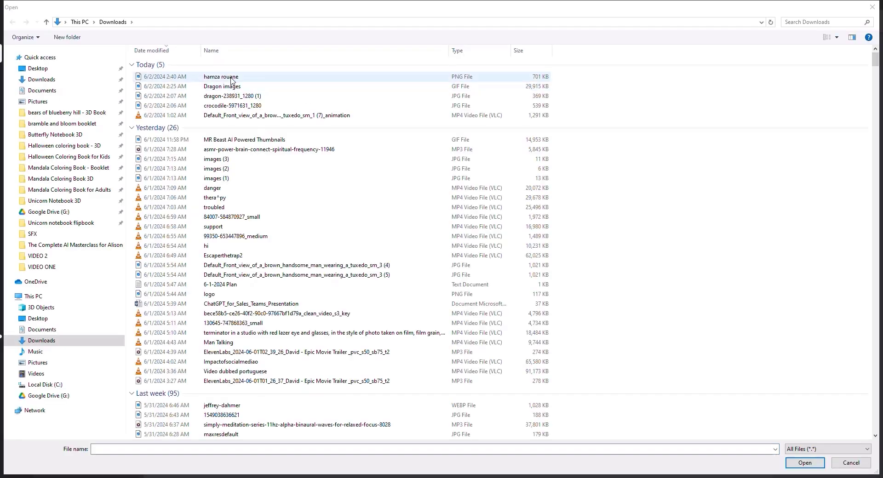
{"action": "double_click", "coordinate": [241, 89]}
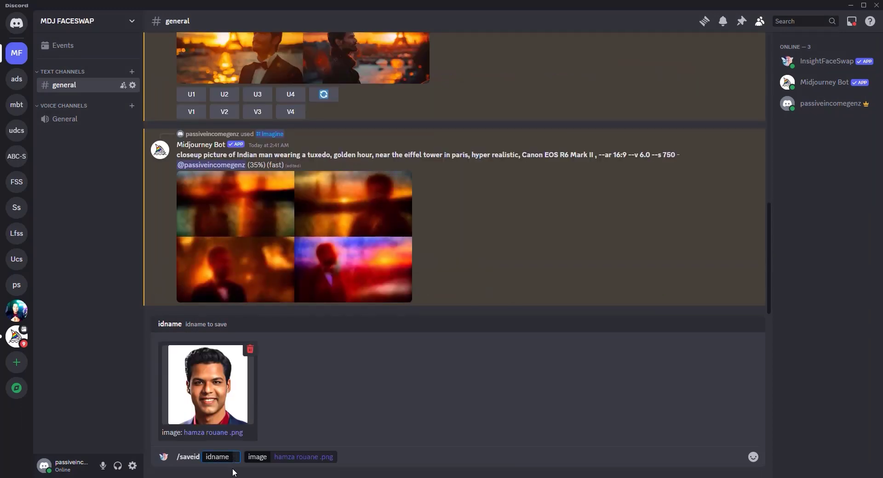
{"action": "type", "text": "hamza"}
{"action": "key", "text": "Return"}
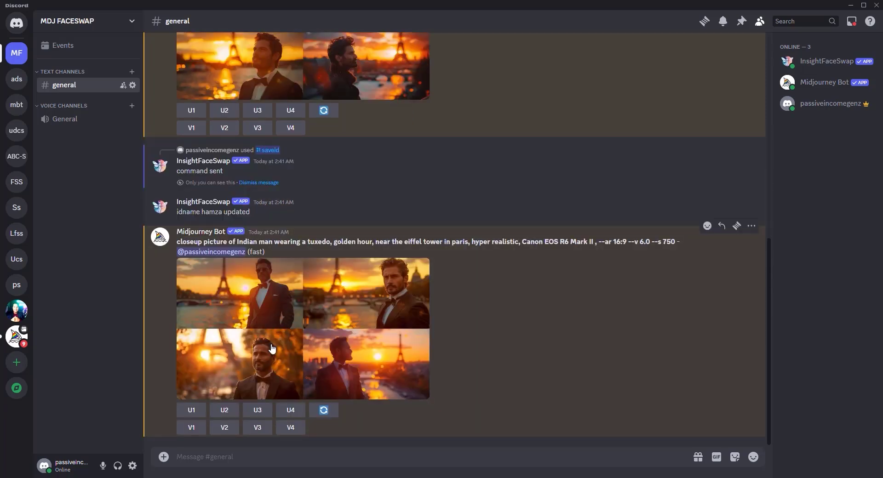
Review the finished closeup grid, then upscale image 1 (U1) of the original tuxedo grid.
{"action": "left_click", "coordinate": [271, 350]}
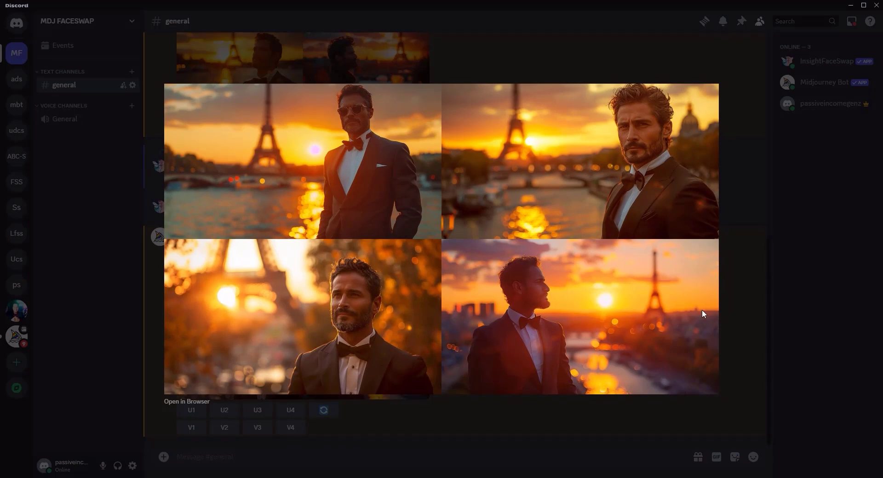
{"action": "key", "text": "Escape"}
{"action": "scroll", "coordinate": [211, 314], "scroll_direction": "up", "scroll_amount": 6}
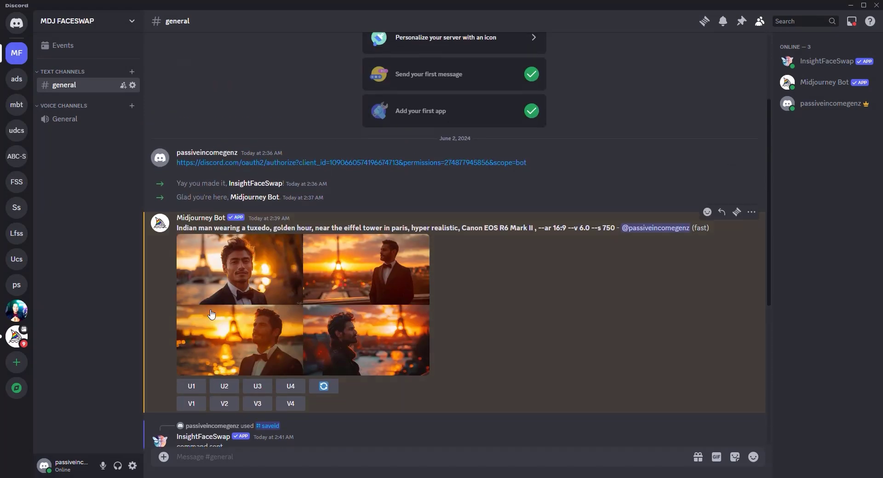
{"action": "left_click", "coordinate": [188, 388]}
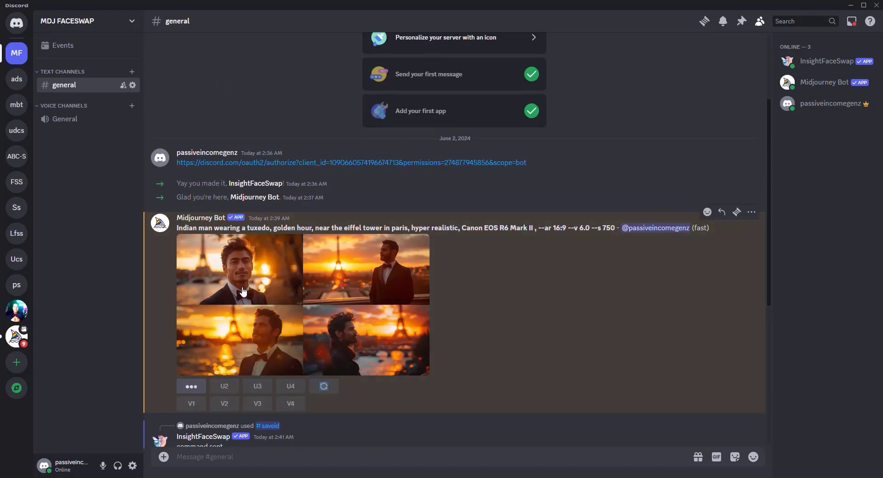
Save the upscaled Eiffel Tower tuxedo portrait as a PNG in Downloads.
{"action": "scroll", "coordinate": [264, 331], "scroll_direction": "down", "scroll_amount": 15}
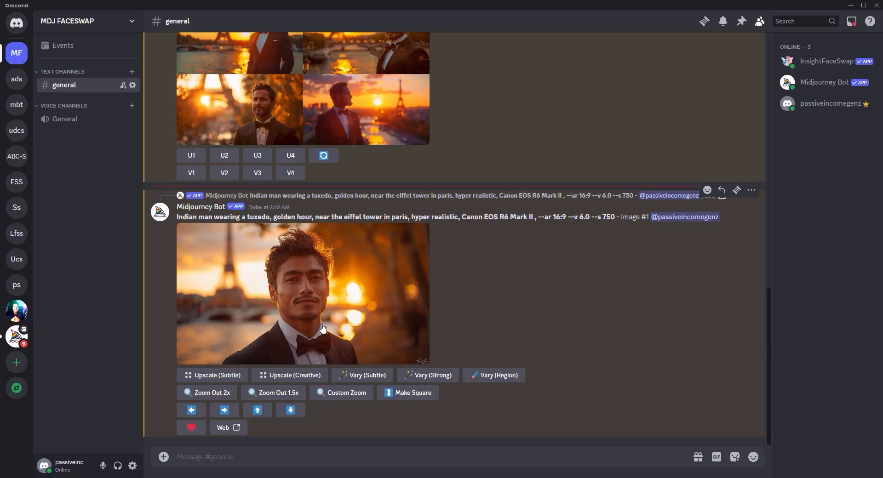
{"action": "left_click", "coordinate": [319, 295]}
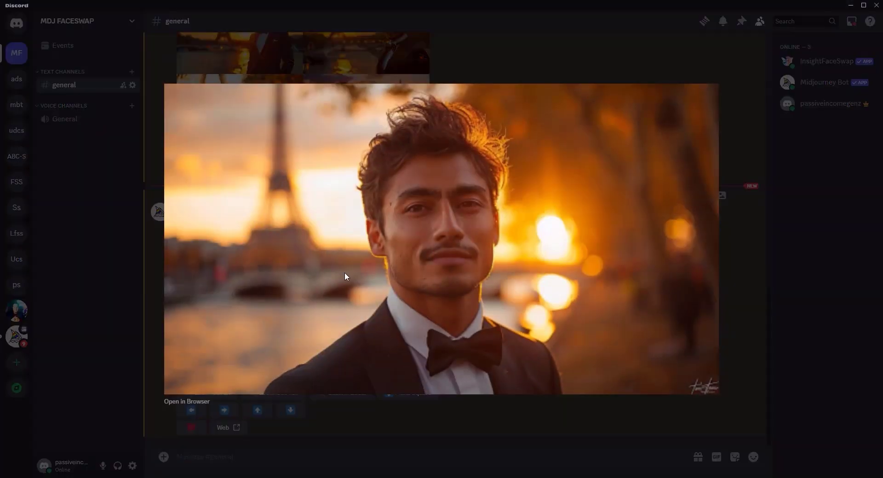
{"action": "right_click", "coordinate": [439, 217]}
{"action": "left_click", "coordinate": [462, 243]}
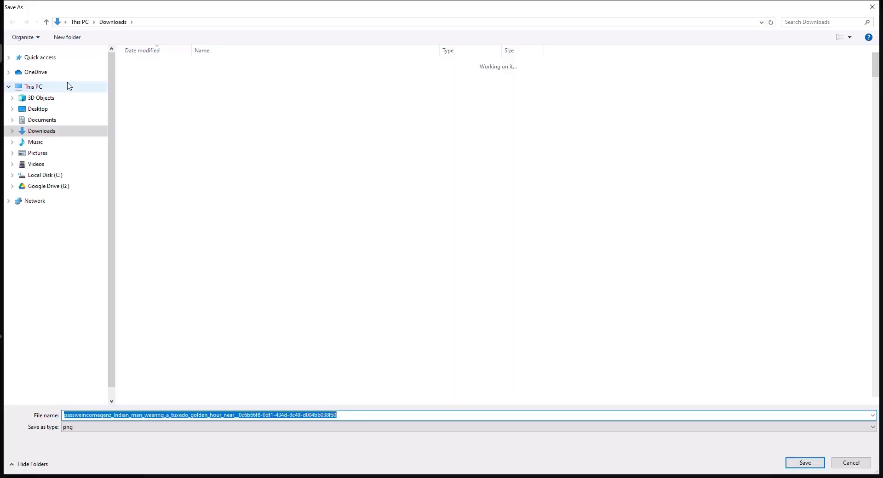
{"action": "left_click", "coordinate": [610, 415]}
{"action": "left_click", "coordinate": [789, 463]}
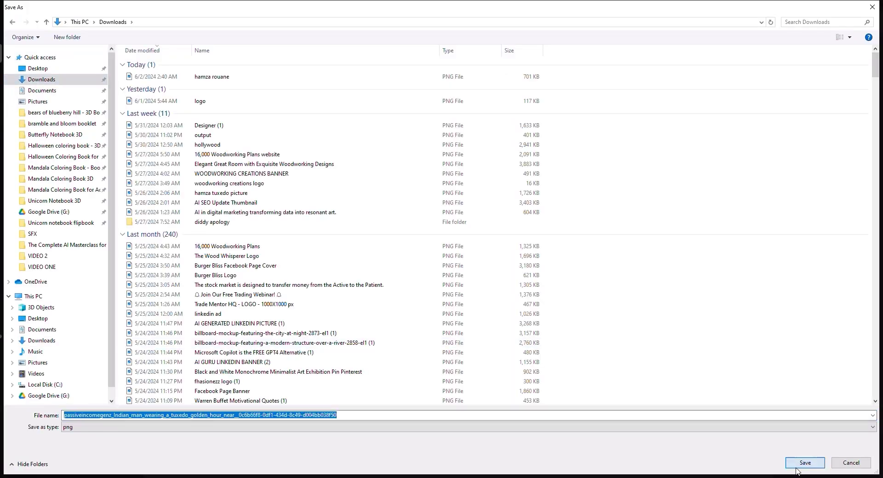
Run /swapid on the saved upscaled tuxedo portrait PNG using the saved face ID name.
{"action": "left_click", "coordinate": [434, 456]}
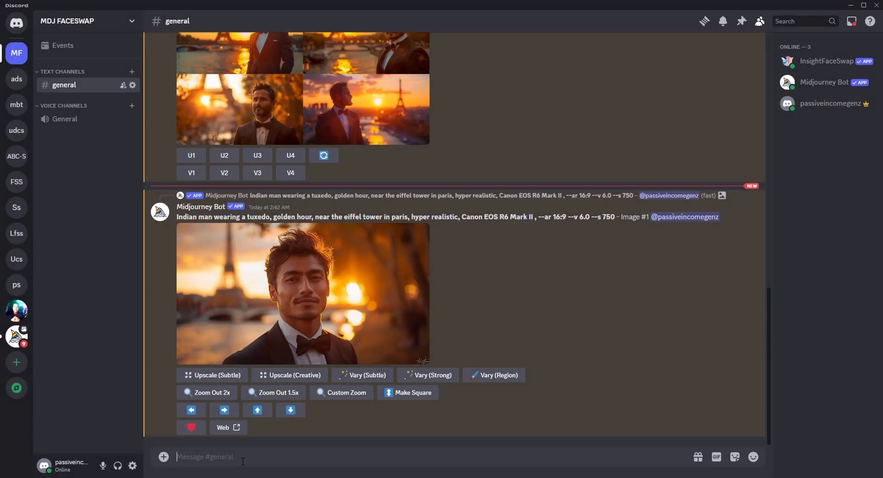
{"action": "type", "text": "/"}
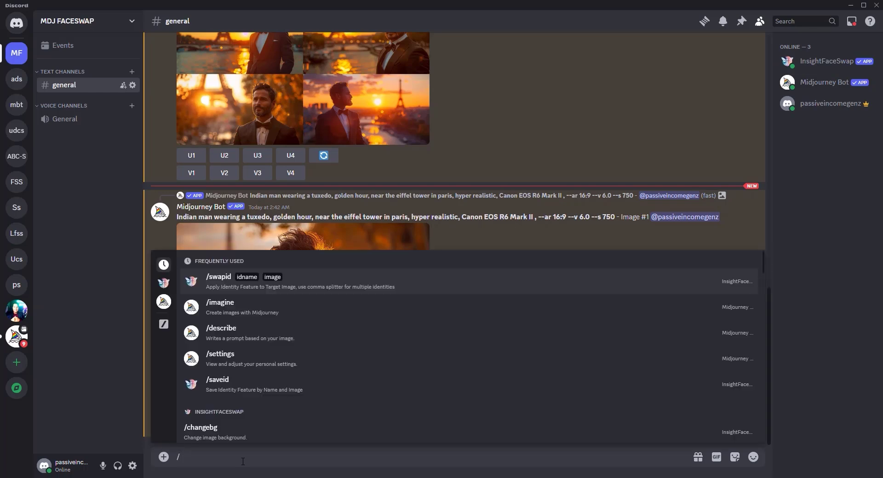
{"action": "left_click", "coordinate": [230, 288]}
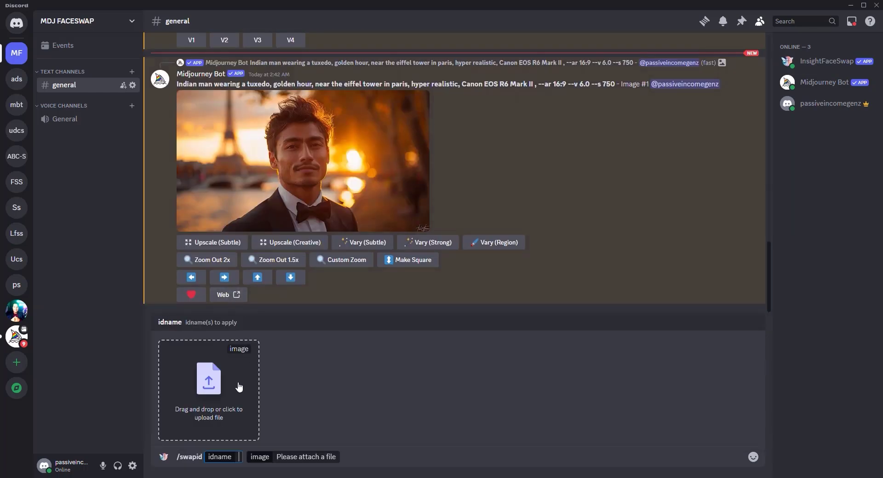
{"action": "left_click", "coordinate": [217, 398]}
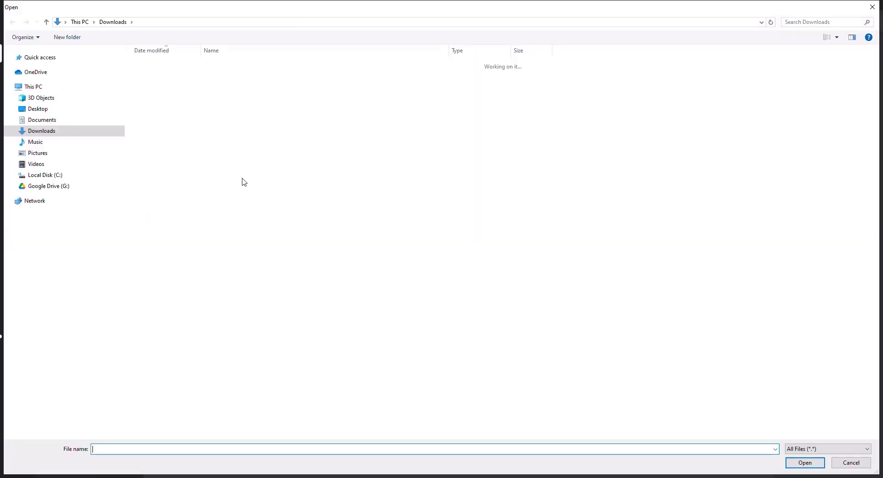
{"action": "double_click", "coordinate": [239, 77]}
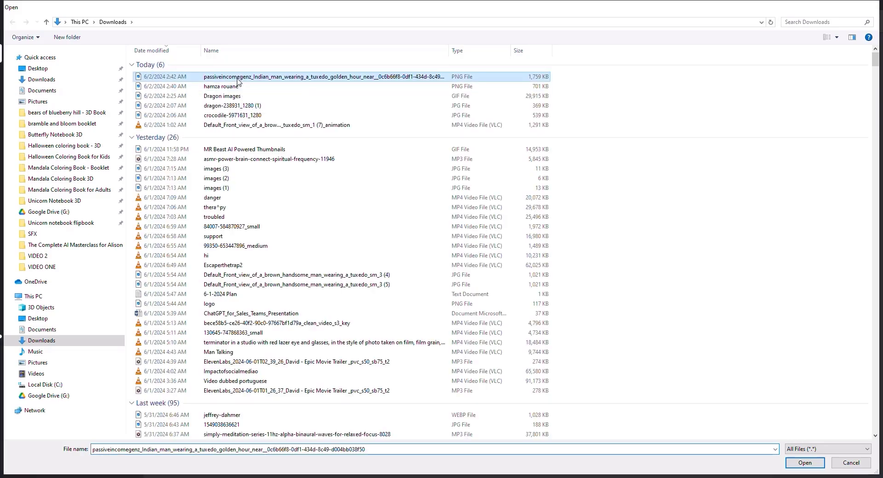
{"action": "left_click", "coordinate": [237, 457]}
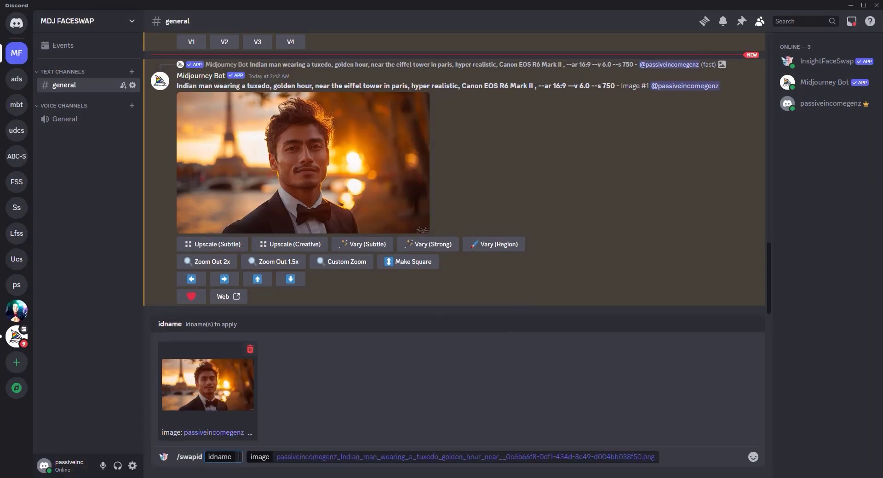
{"action": "type", "text": "hamza"}
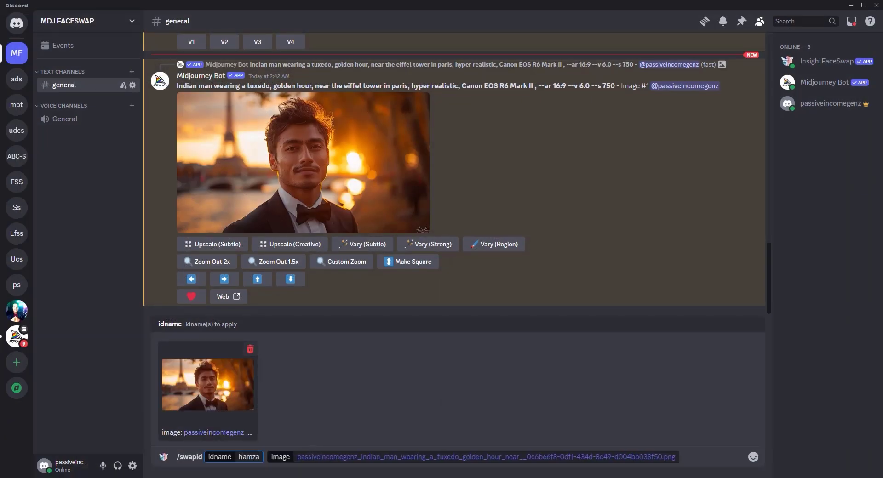
{"action": "key", "text": "Return"}
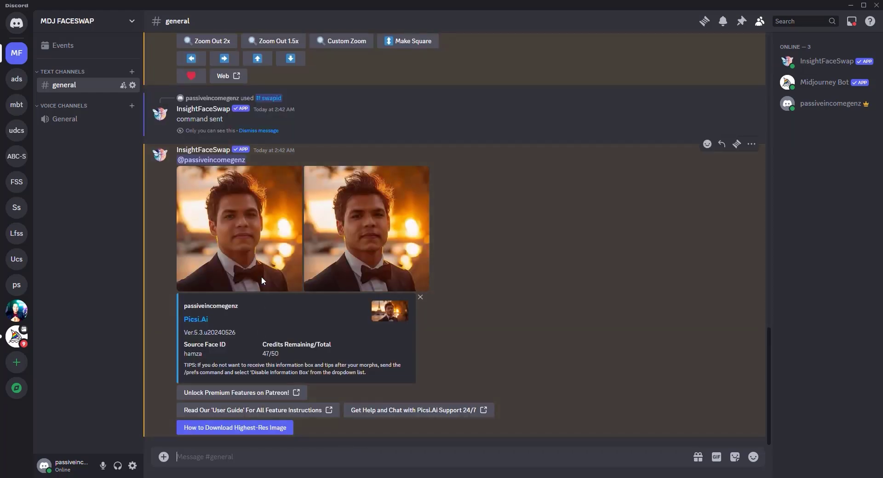
{"action": "left_click", "coordinate": [257, 247]}
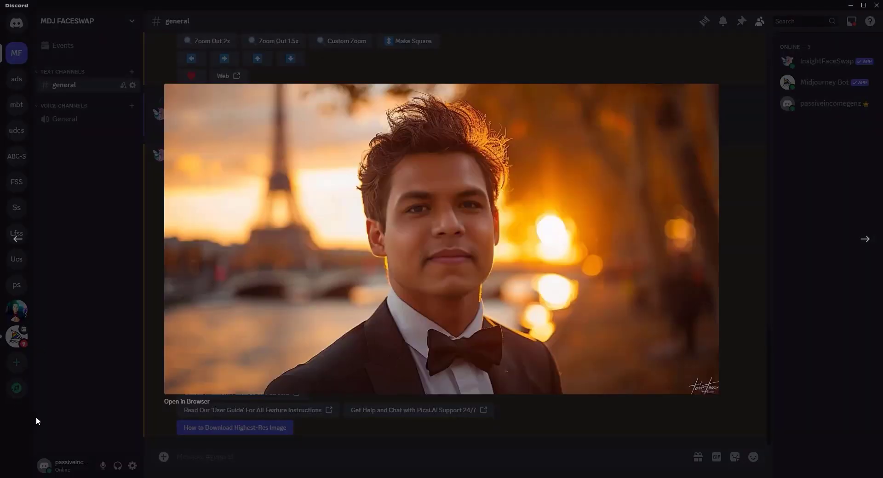
{"action": "left_click", "coordinate": [45, 424]}
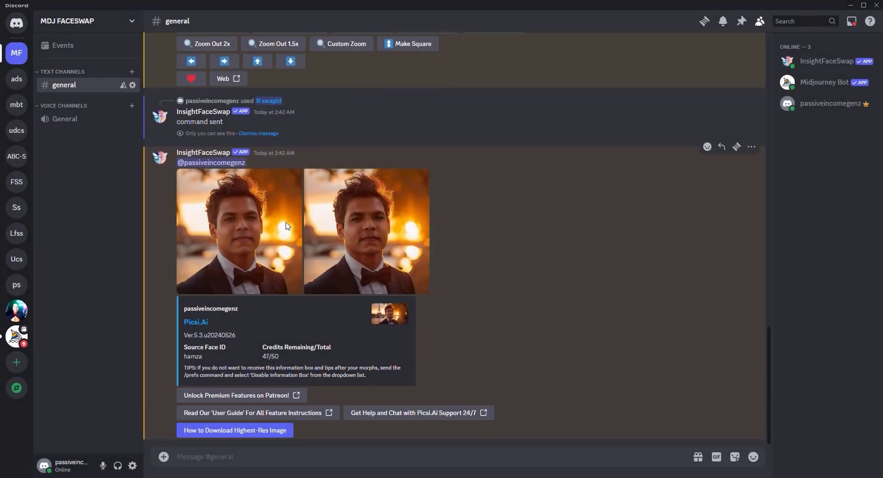
{"action": "scroll", "coordinate": [285, 226], "scroll_direction": "up", "scroll_amount": 7}
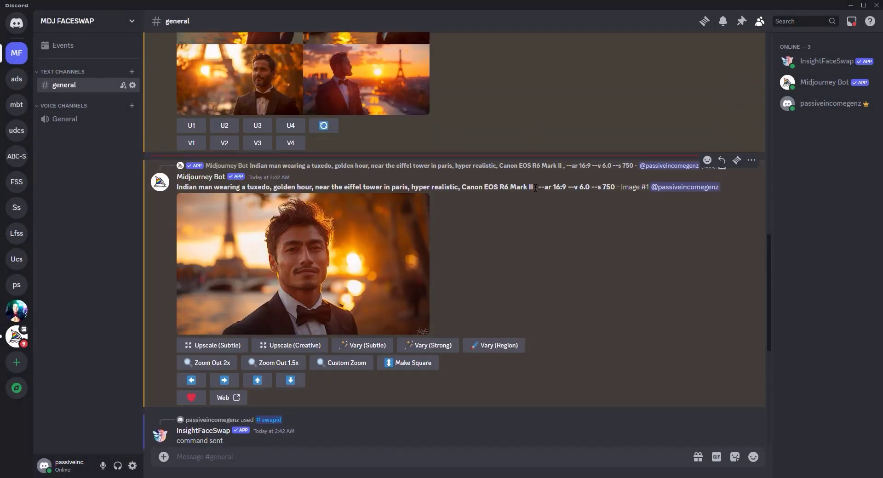
Copy the Midjourney tuxedo prompt text from the Discord message.
{"action": "left_click_drag", "start_coordinate": [500, 184], "coordinate": [259, 186]}
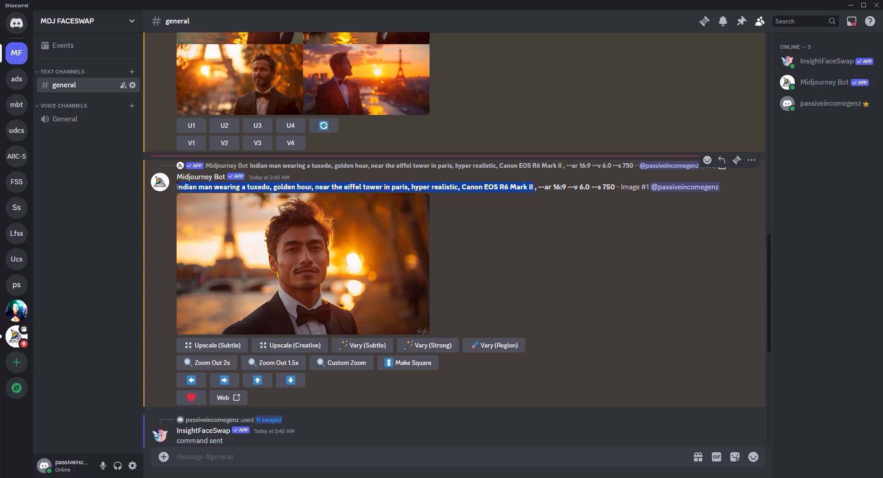
{"action": "right_click", "coordinate": [198, 204]}
{"action": "left_click", "coordinate": [202, 197]}
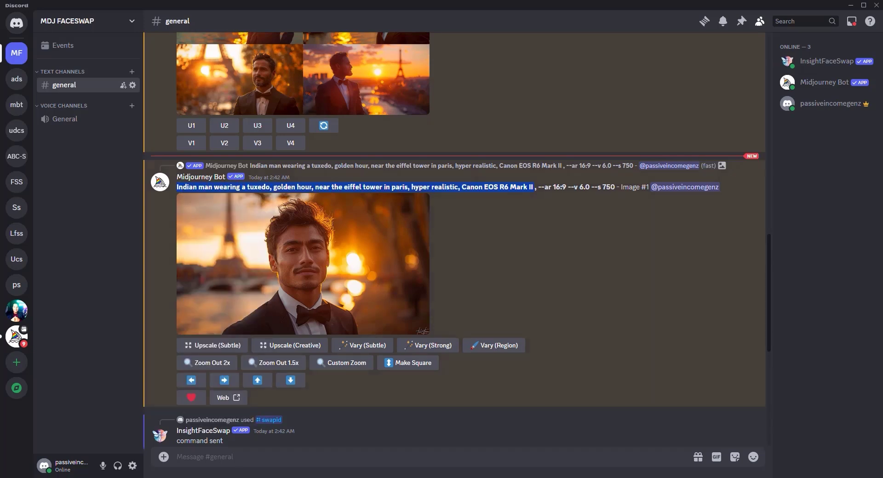
Go to the Leonardo.Ai site in Chrome by entering 'leonardo' in the address bar.
{"action": "key", "text": "alt+Tab"}
{"action": "left_click", "coordinate": [399, 29]}
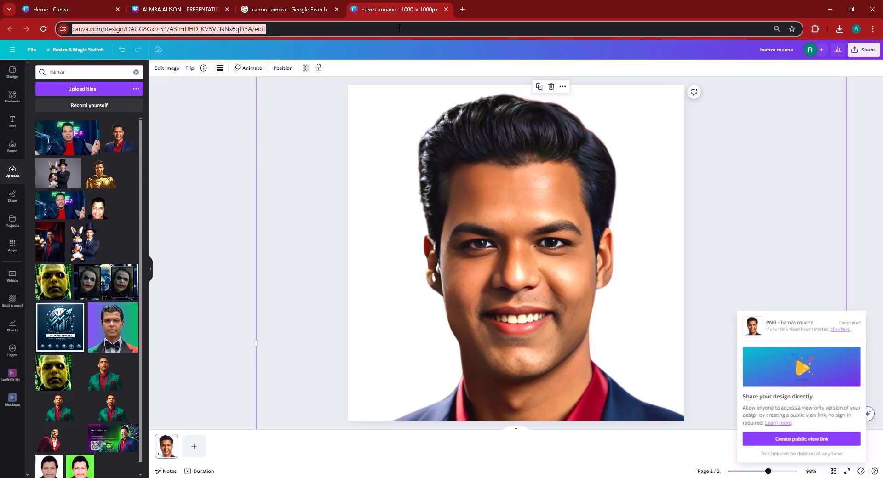
{"action": "type", "text": "leonardo.ai"}
{"action": "key", "text": "Return"}
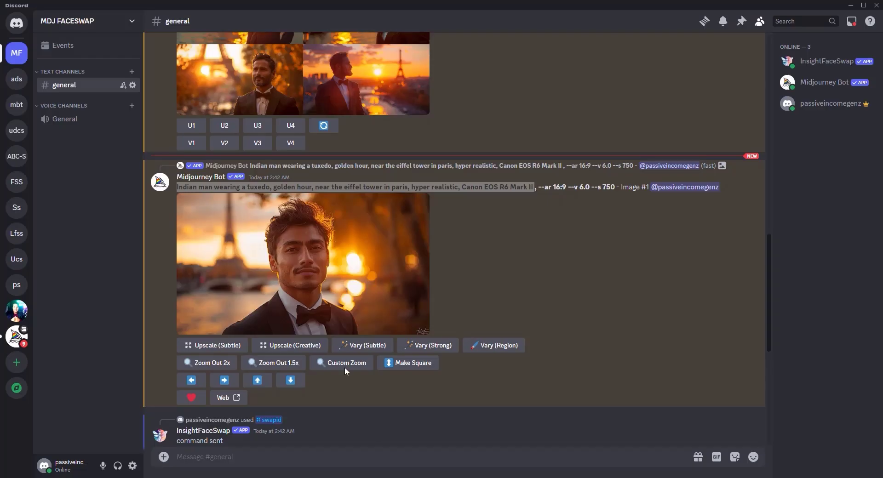
Review the upscaled portrait and the first face-swapped image at full size.
{"action": "left_click", "coordinate": [297, 242]}
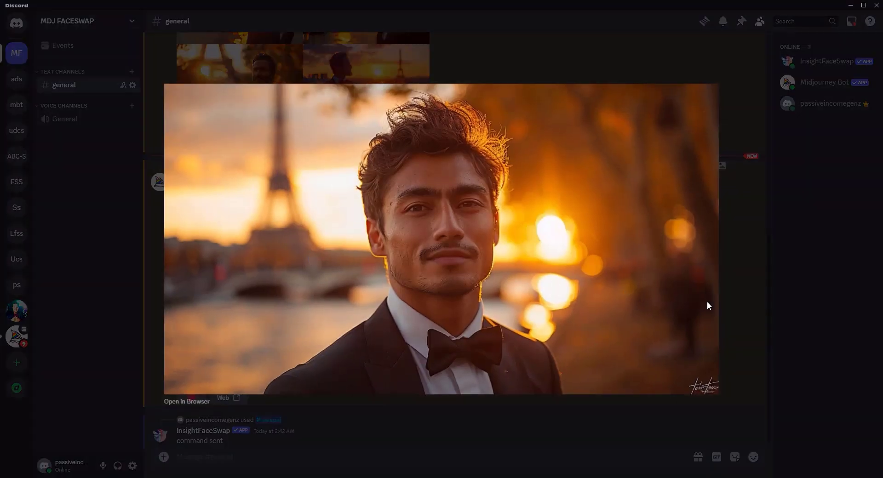
{"action": "left_click", "coordinate": [738, 292]}
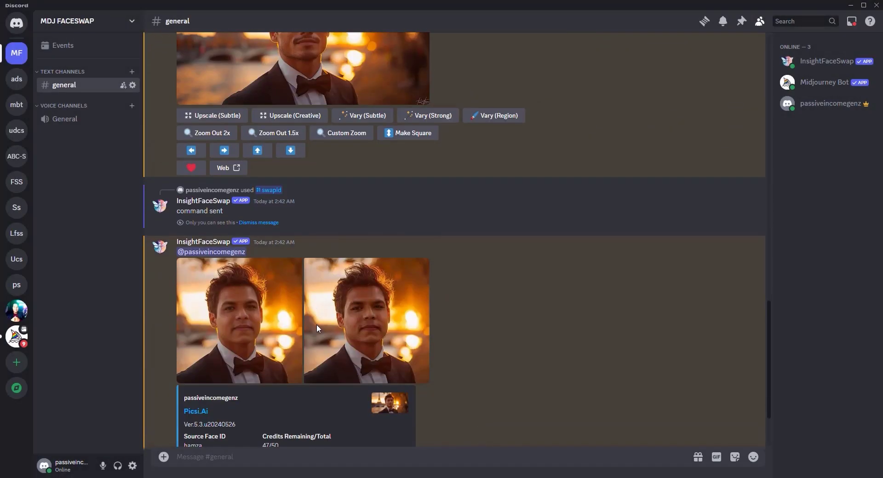
{"action": "left_click", "coordinate": [268, 319]}
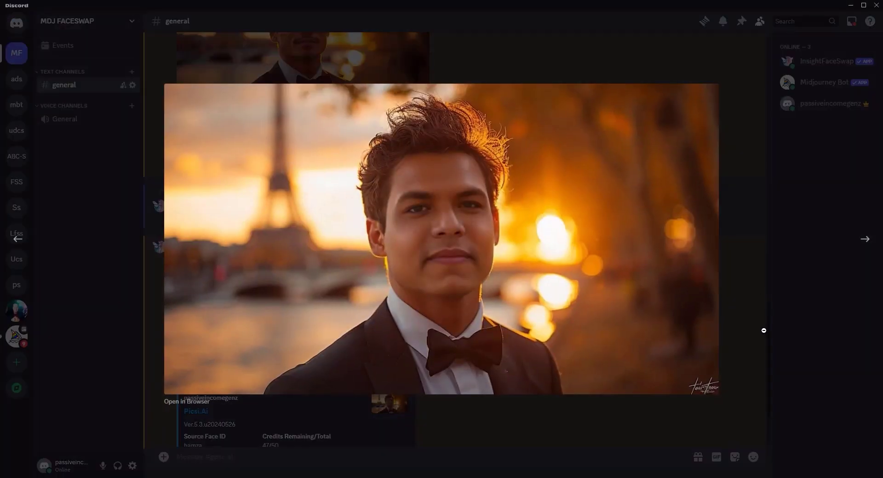
{"action": "key", "text": "Escape"}
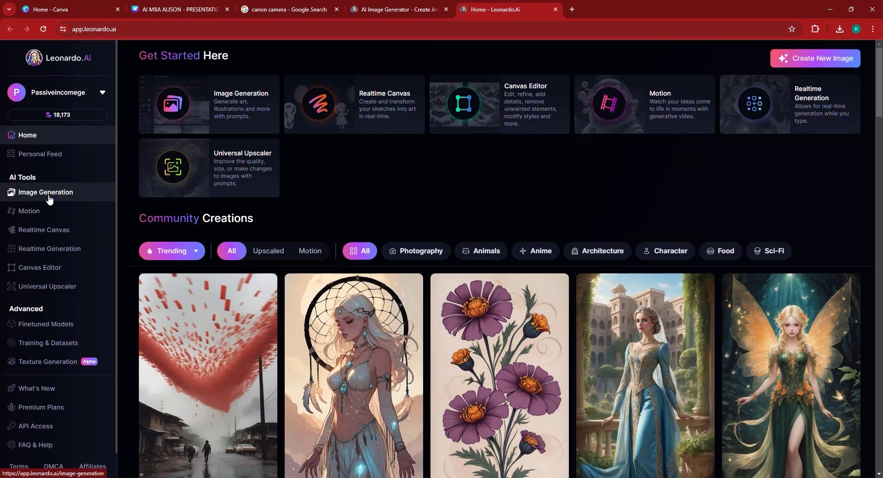
Open Leonardo.Ai image generation in Legacy Mode and expand the 9:16 aspect-ratio list.
{"action": "left_click", "coordinate": [855, 106]}
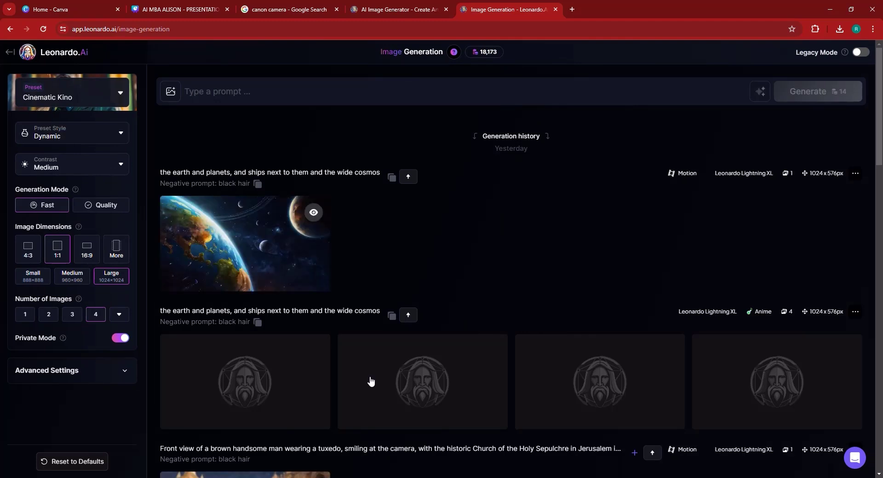
{"action": "left_click", "coordinate": [861, 53]}
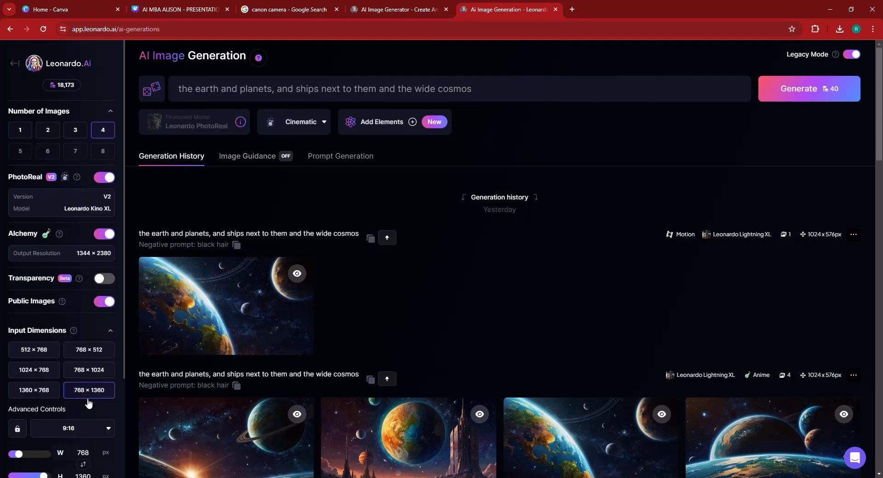
{"action": "left_click", "coordinate": [90, 429]}
{"action": "scroll", "coordinate": [82, 439], "scroll_direction": "down", "scroll_amount": 3}
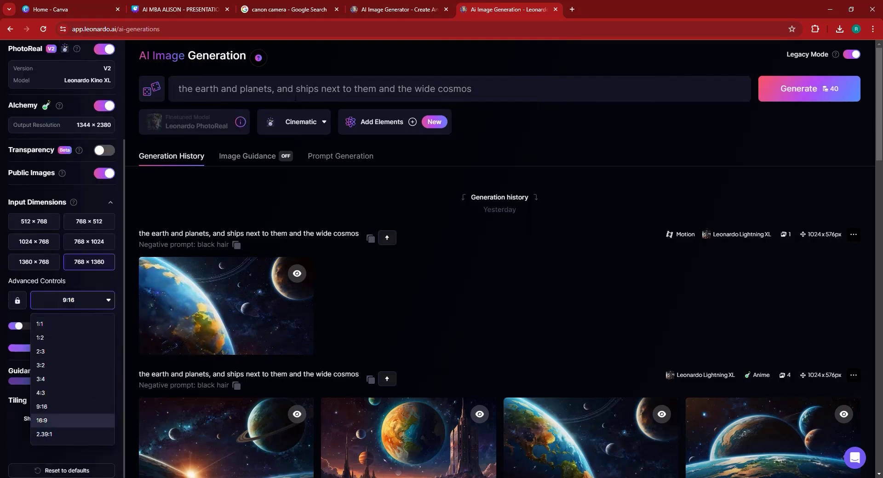
Set the ratio to 16:9, replace the prompt with the tuxedo Eiffel Tower prompt, and generate.
{"action": "left_click", "coordinate": [55, 420]}
{"action": "left_click", "coordinate": [292, 88]}
{"action": "key", "text": "ctrl+a"}
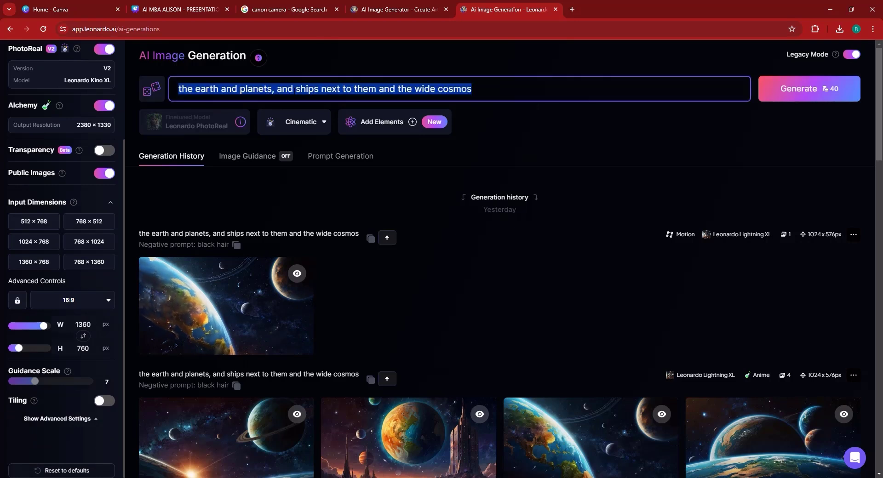
{"action": "key", "text": "ctrl+v"}
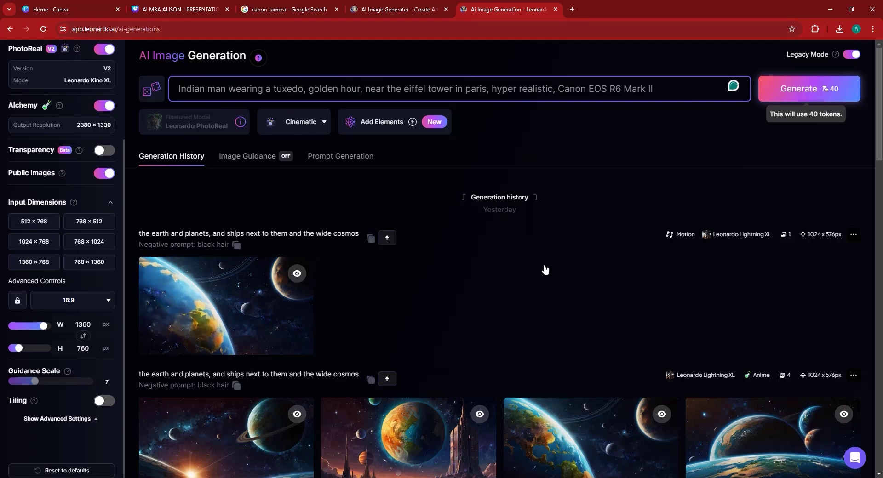
{"action": "key", "text": "Return"}
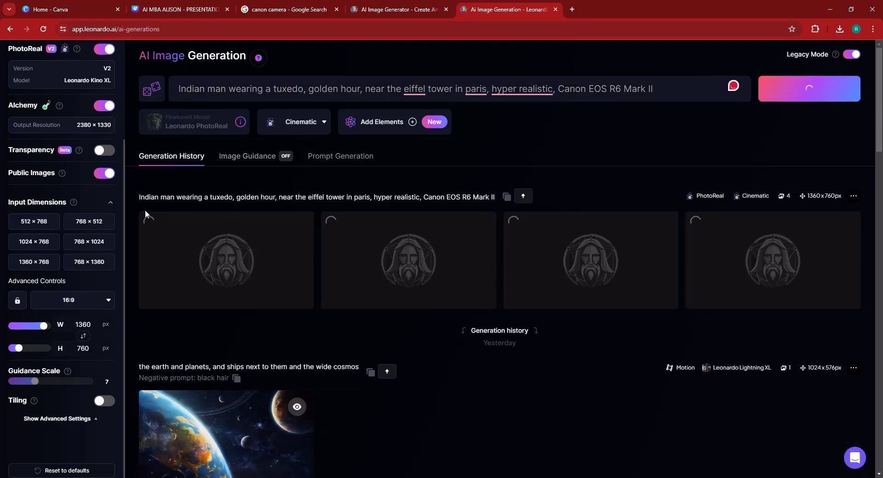
Look over the earlier face-swap result enlarged in Discord.
{"action": "scroll", "coordinate": [92, 174], "scroll_direction": "up", "scroll_amount": 3}
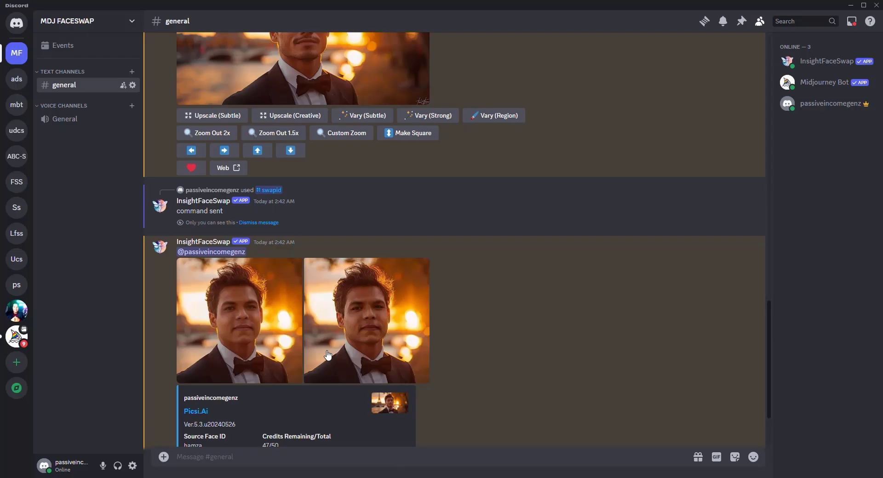
{"action": "left_click", "coordinate": [255, 342]}
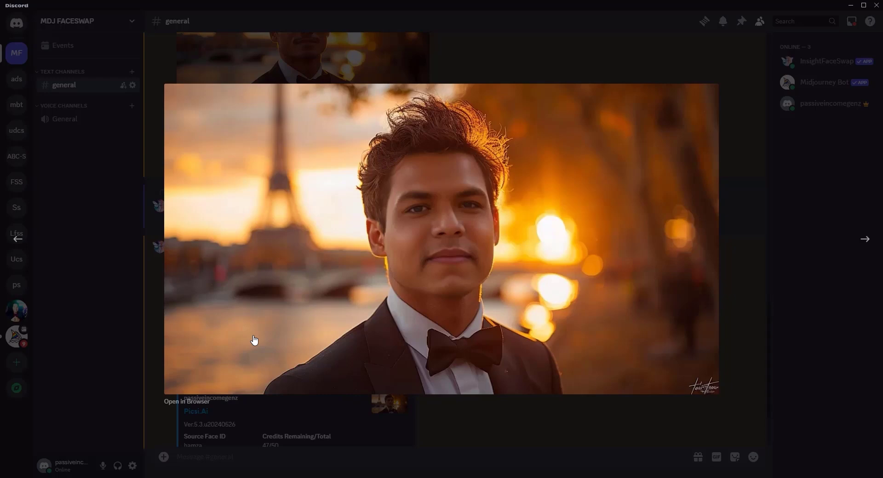
{"action": "left_click", "coordinate": [794, 316]}
{"action": "scroll", "coordinate": [542, 194], "scroll_direction": "up", "scroll_amount": 4}
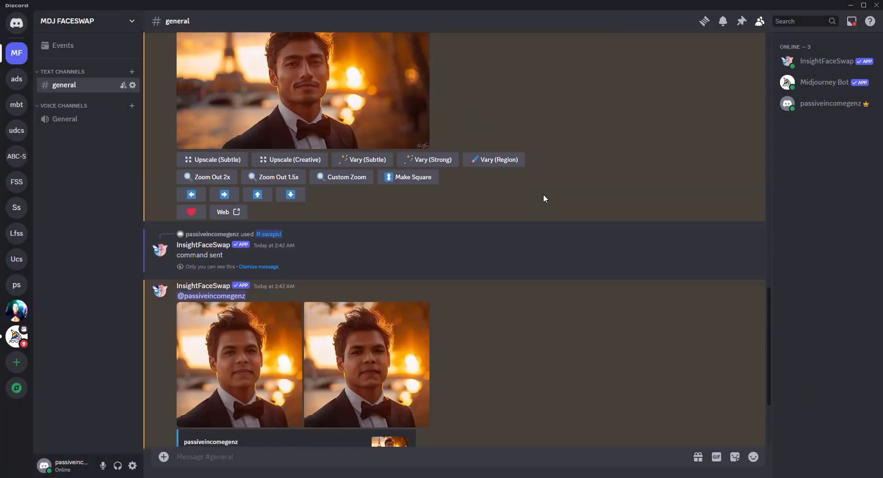
{"action": "scroll", "coordinate": [545, 200], "scroll_direction": "down", "scroll_amount": 5}
{"action": "scroll", "coordinate": [548, 206], "scroll_direction": "down", "scroll_amount": 2}
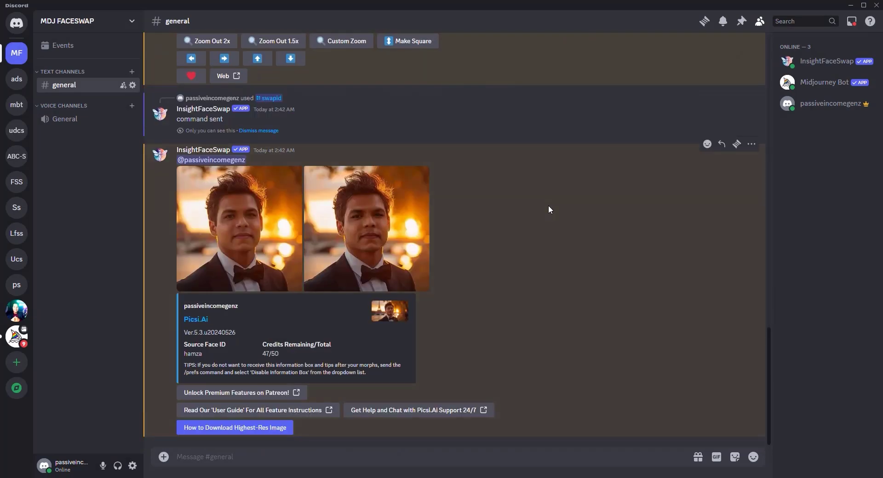
Download the first generated tuxedo portrait from Leonardo.Ai.
{"action": "key", "text": "alt+Tab"}
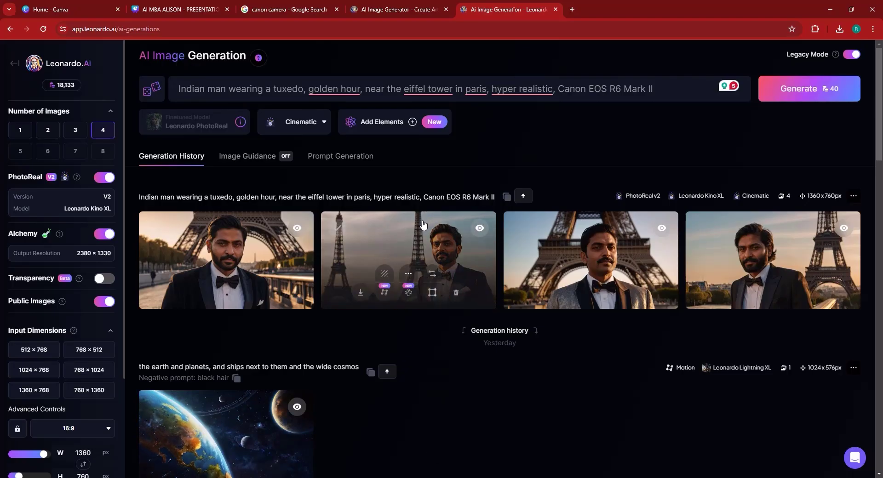
{"action": "mouse_move", "coordinate": [179, 294]}
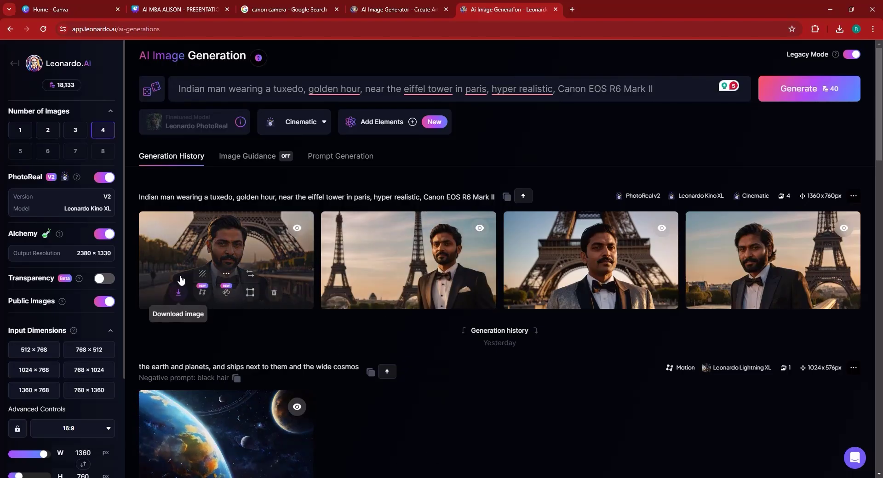
{"action": "left_click", "coordinate": [179, 292]}
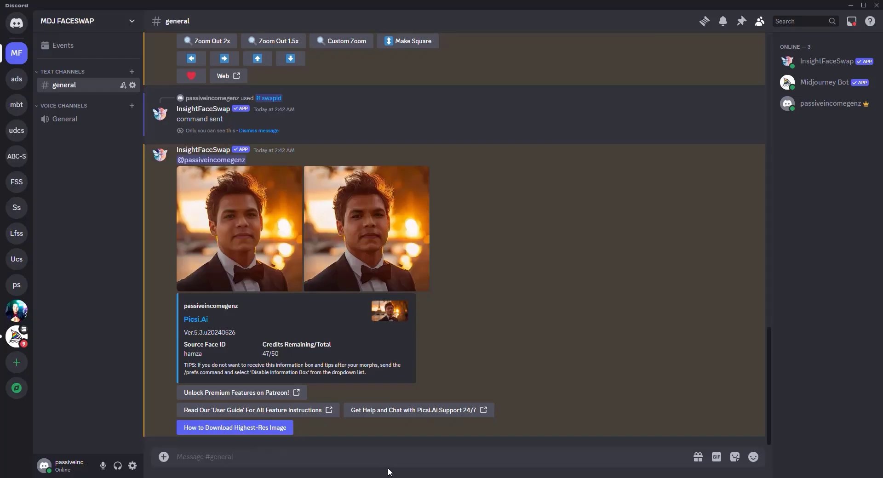
Run /swapid on the downloaded Leonardo tuxedo portrait with the saved face ID name.
{"action": "type", "text": "/"}
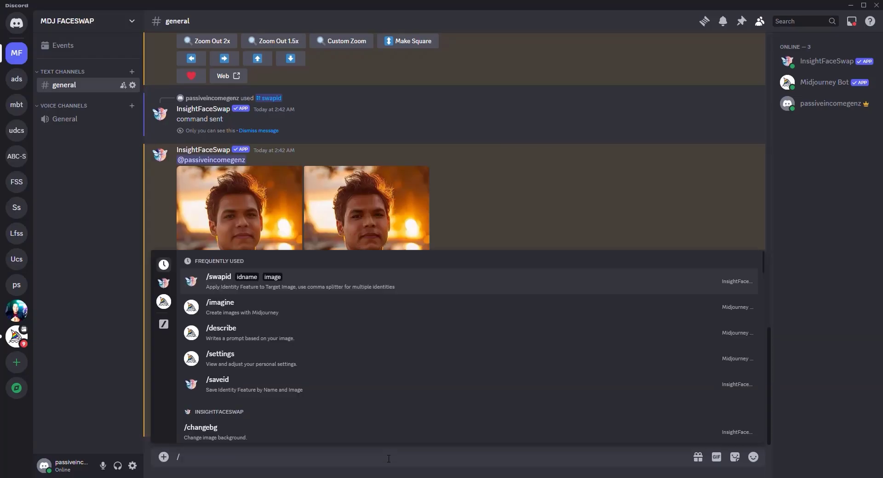
{"action": "left_click", "coordinate": [216, 280]}
{"action": "left_click", "coordinate": [214, 380]}
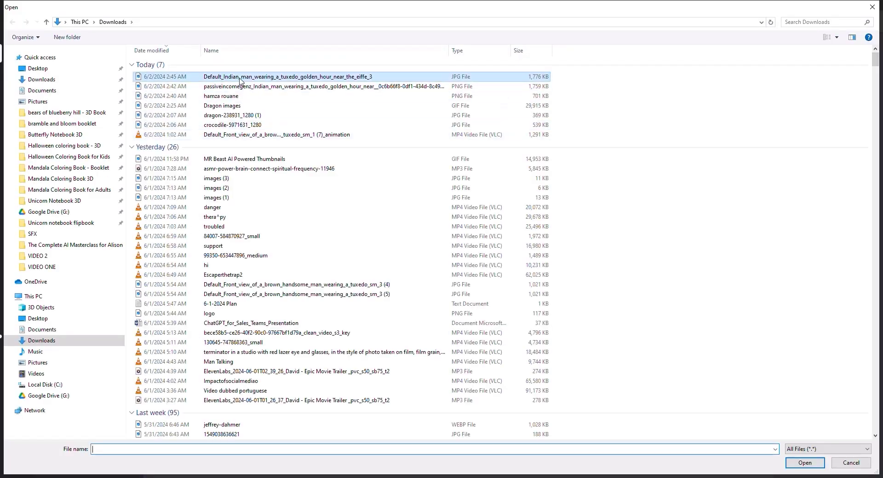
{"action": "double_click", "coordinate": [240, 81]}
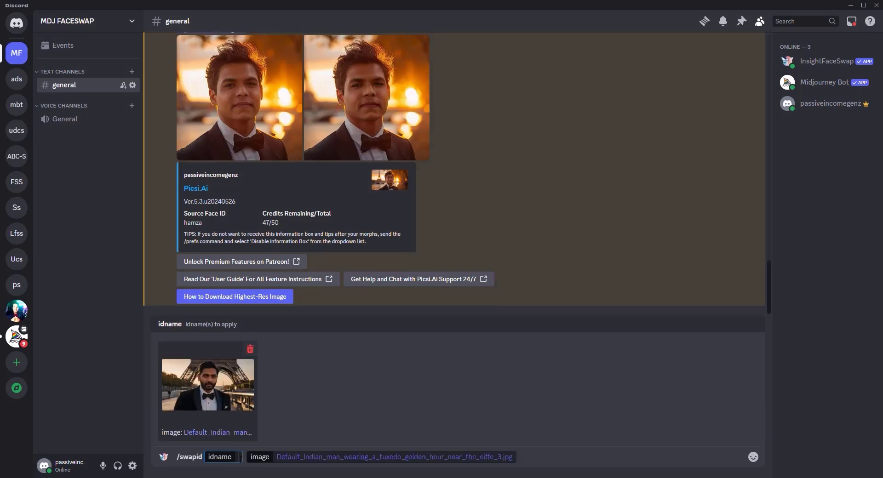
{"action": "type", "text": "hamza"}
{"action": "key", "text": "Return"}
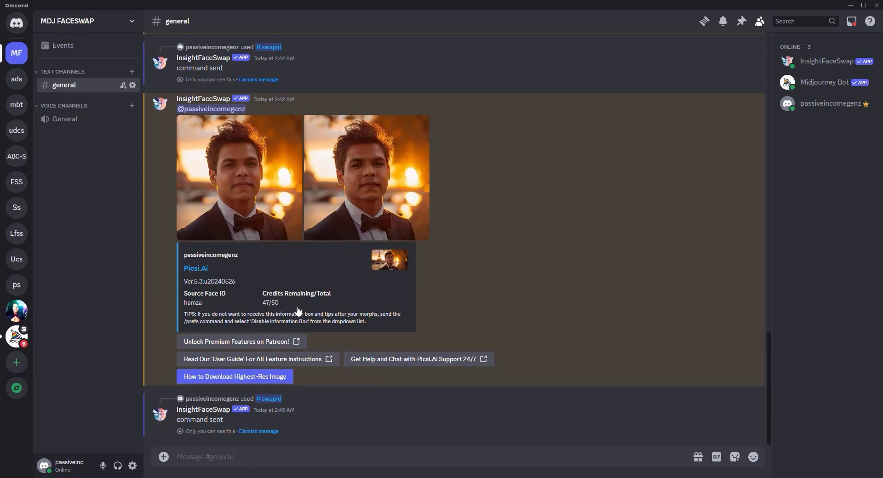
Enlarge and compare the face-swap results, including the earlier 2:42 result.
{"action": "left_click", "coordinate": [355, 171]}
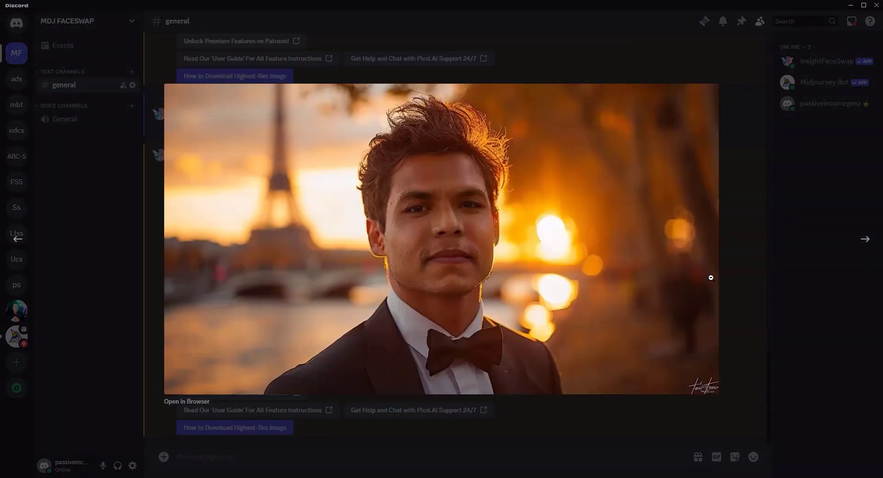
{"action": "left_click", "coordinate": [765, 311]}
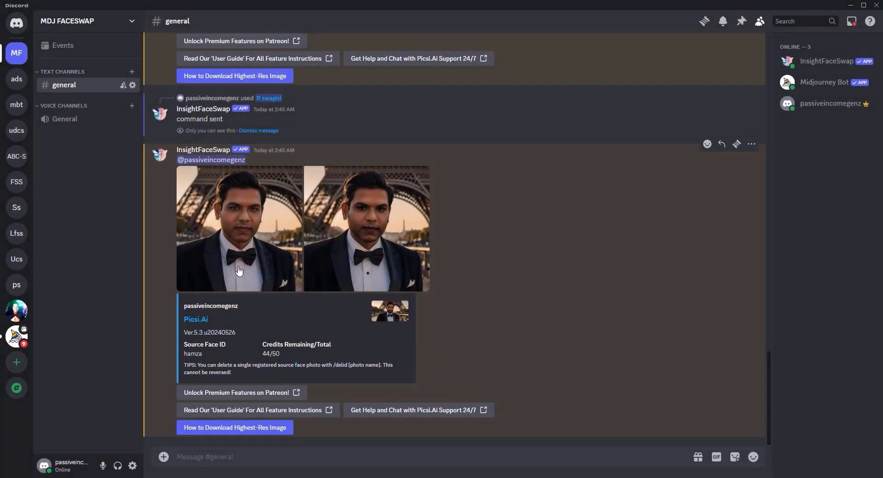
{"action": "scroll", "coordinate": [283, 230], "scroll_direction": "down", "scroll_amount": 4}
{"action": "scroll", "coordinate": [283, 230], "scroll_direction": "up", "scroll_amount": 3}
{"action": "left_click", "coordinate": [255, 220]}
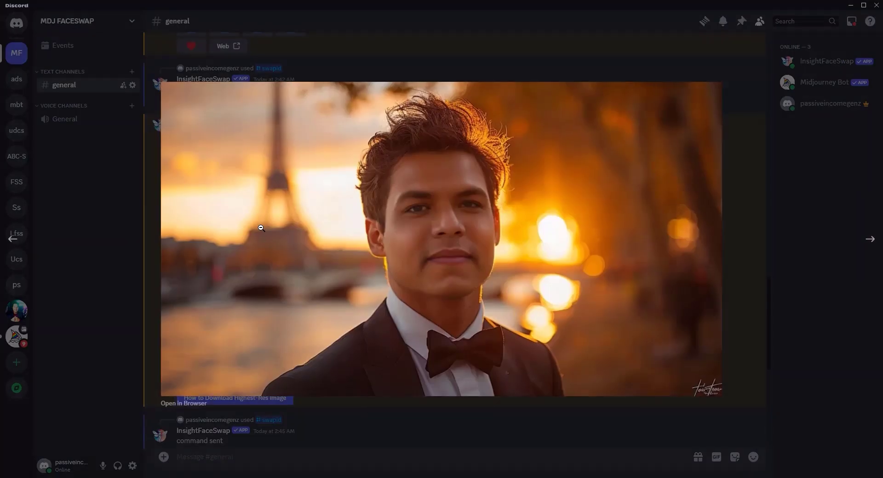
{"action": "key", "text": "Escape"}
{"action": "scroll", "coordinate": [348, 312], "scroll_direction": "down", "scroll_amount": 7}
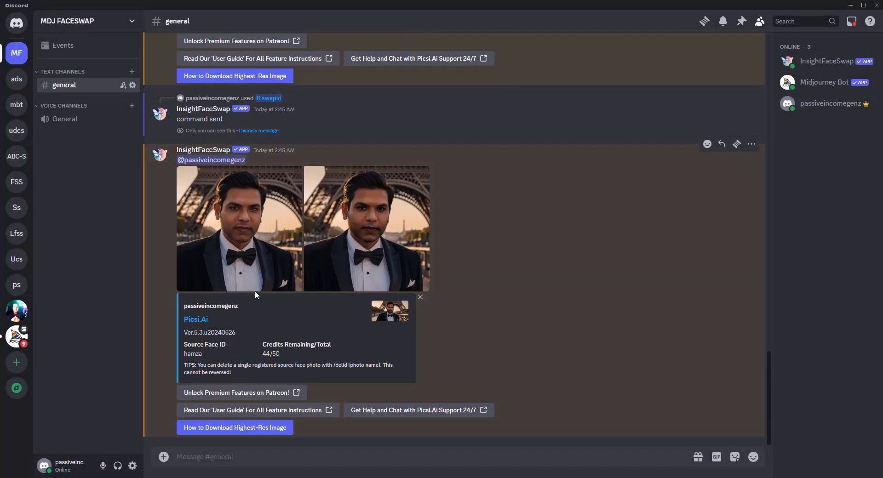
{"action": "left_click", "coordinate": [239, 231]}
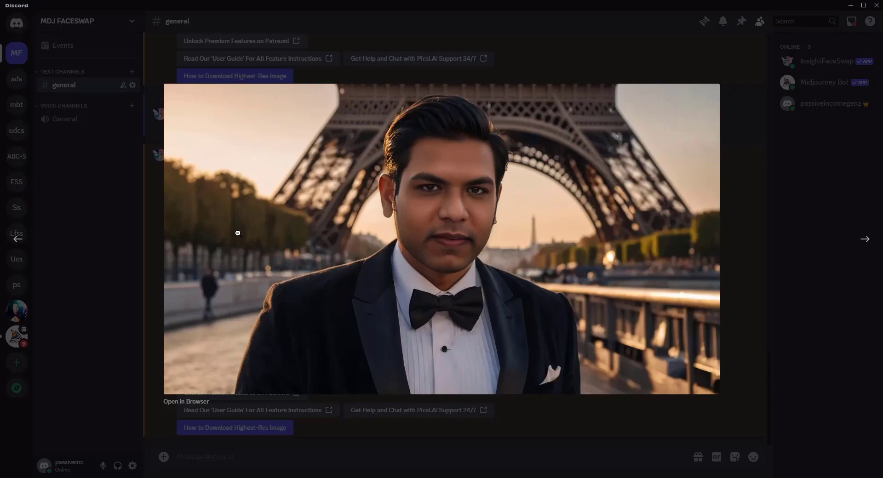
{"action": "left_click", "coordinate": [273, 427]}
{"action": "key", "text": "alt+Tab"}
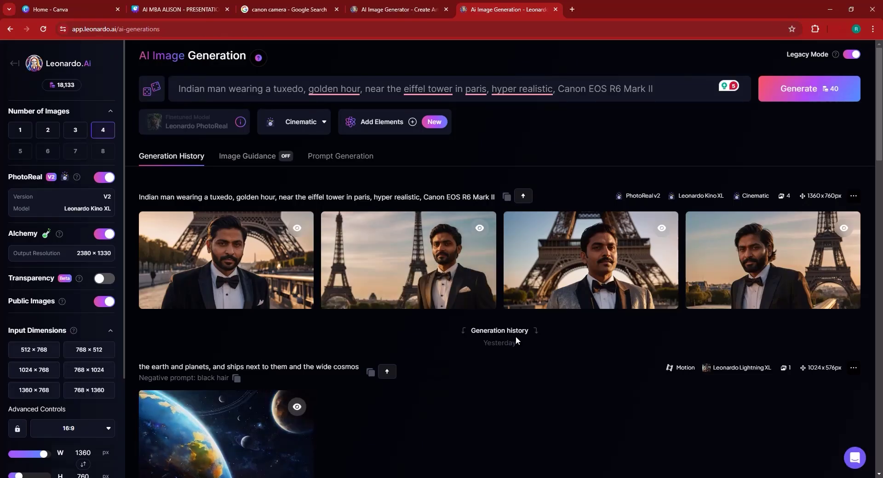
{"action": "key", "text": "alt+Tab"}
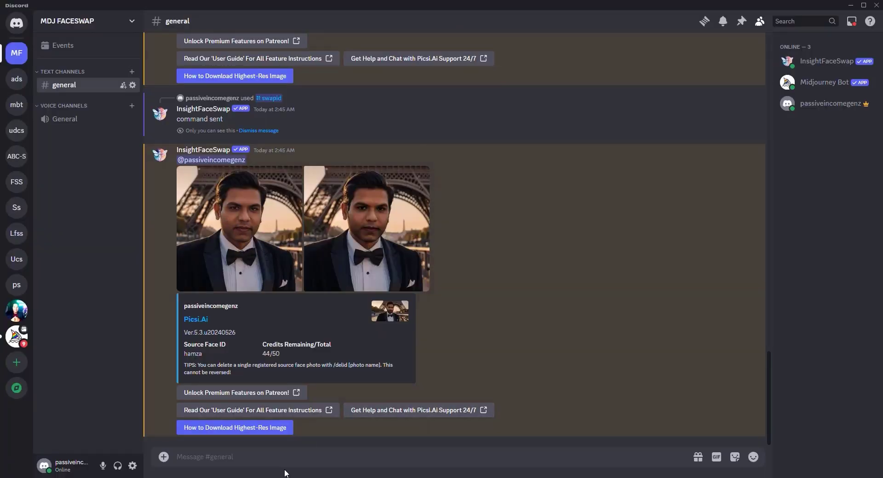
{"action": "key", "text": "alt+Tab"}
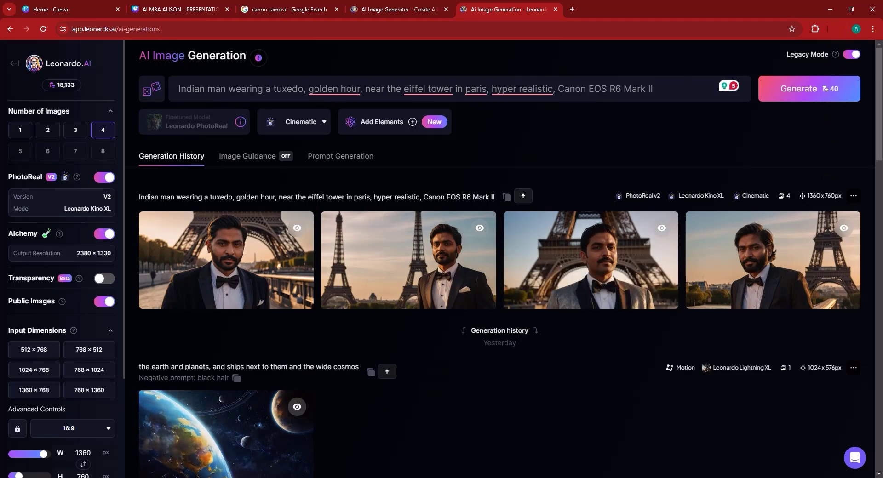
{"action": "key", "text": "alt+Tab"}
Run /swapid on the newer downloaded Leonardo portrait using the saved face ID name.
{"action": "type", "text": "/"}
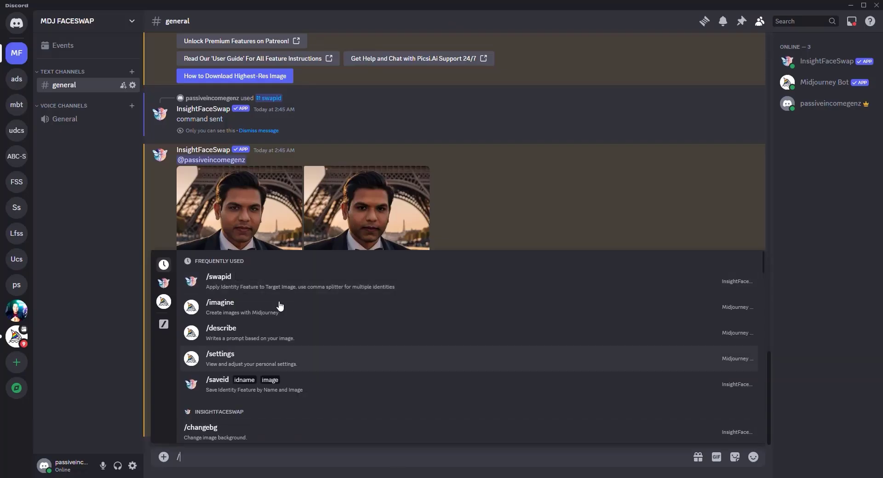
{"action": "left_click", "coordinate": [255, 289]}
{"action": "left_click", "coordinate": [215, 388]}
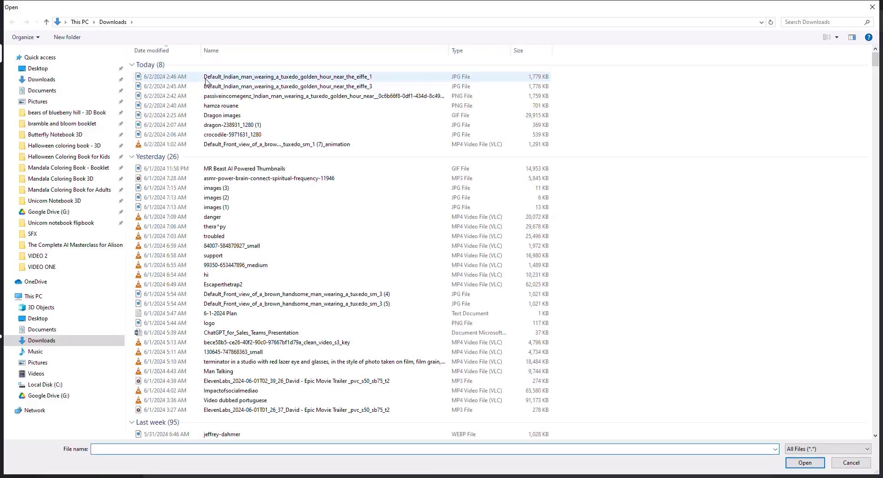
{"action": "double_click", "coordinate": [206, 80]}
{"action": "left_click", "coordinate": [237, 458]}
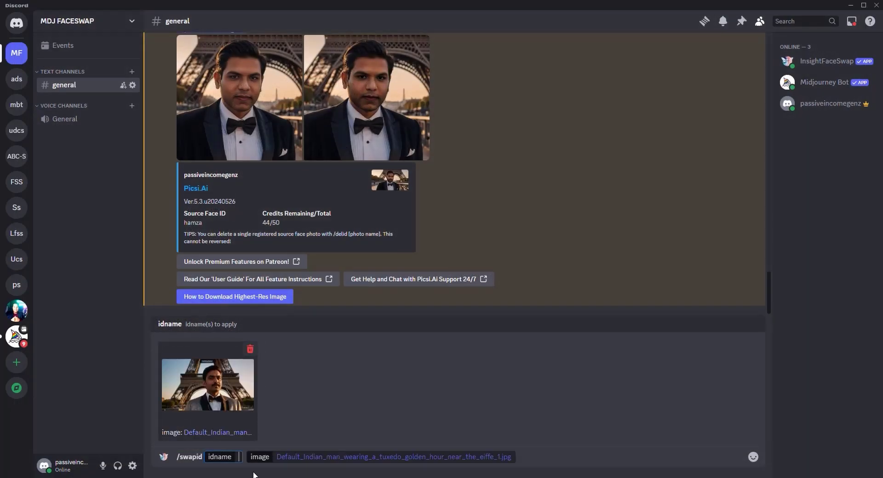
{"action": "type", "text": "hamza"}
{"action": "key", "text": "Return"}
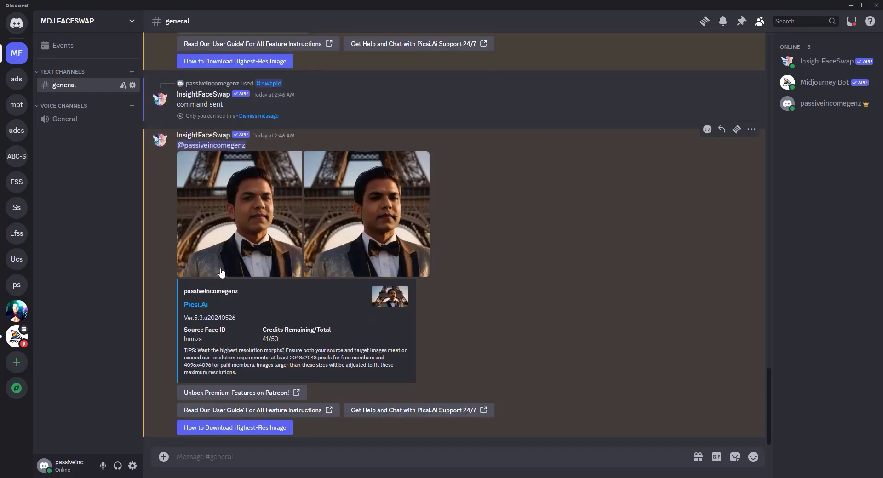
View the new patterned-jacket face-swap result enlarged.
{"action": "left_click", "coordinate": [249, 243]}
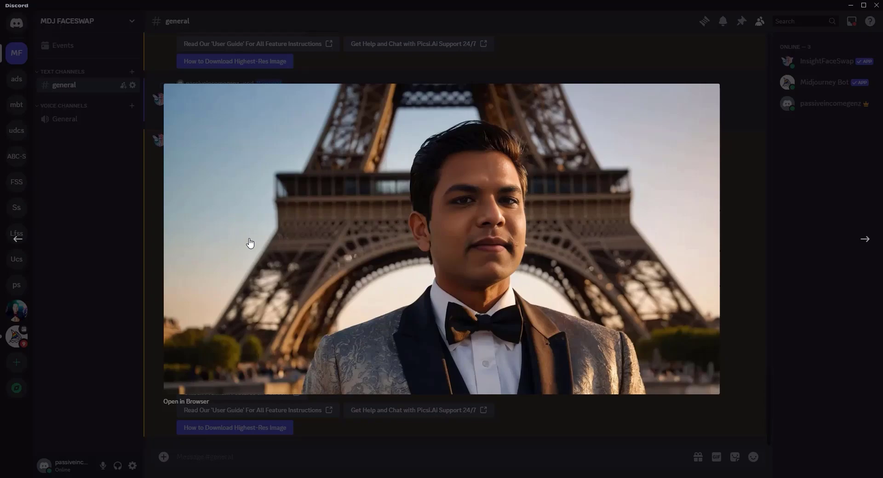
{"action": "left_click", "coordinate": [142, 241]}
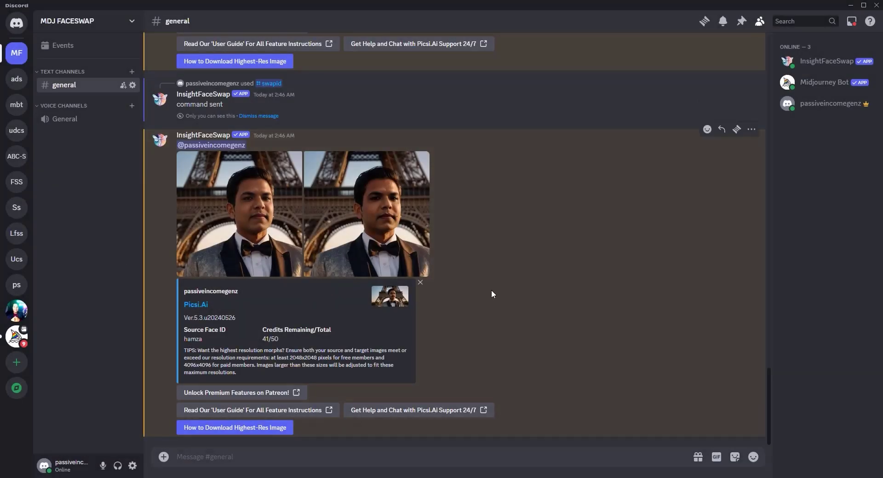
{"action": "scroll", "coordinate": [504, 293], "scroll_direction": "up", "scroll_amount": 4}
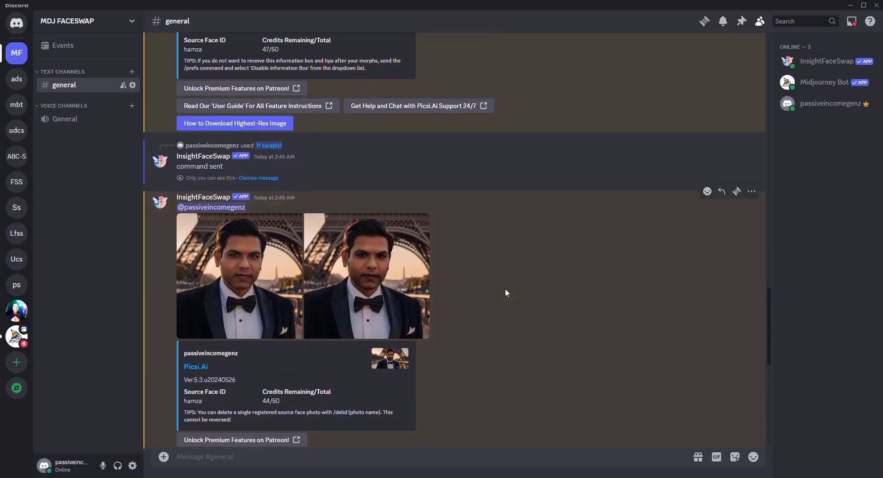